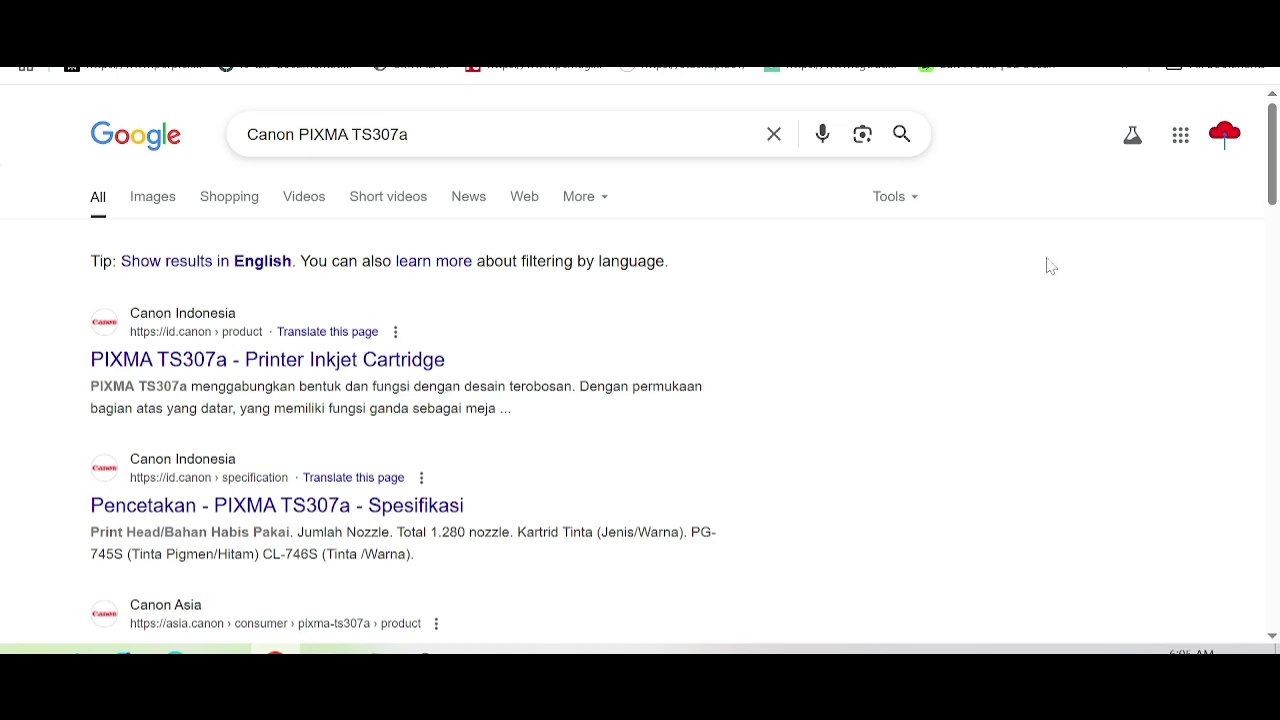
Extend the Google search to 'Canon PIXMA TS307a driver download' and run it.
{"action": "left_click", "coordinate": [412, 134]}
{"action": "type", "text": "d"}
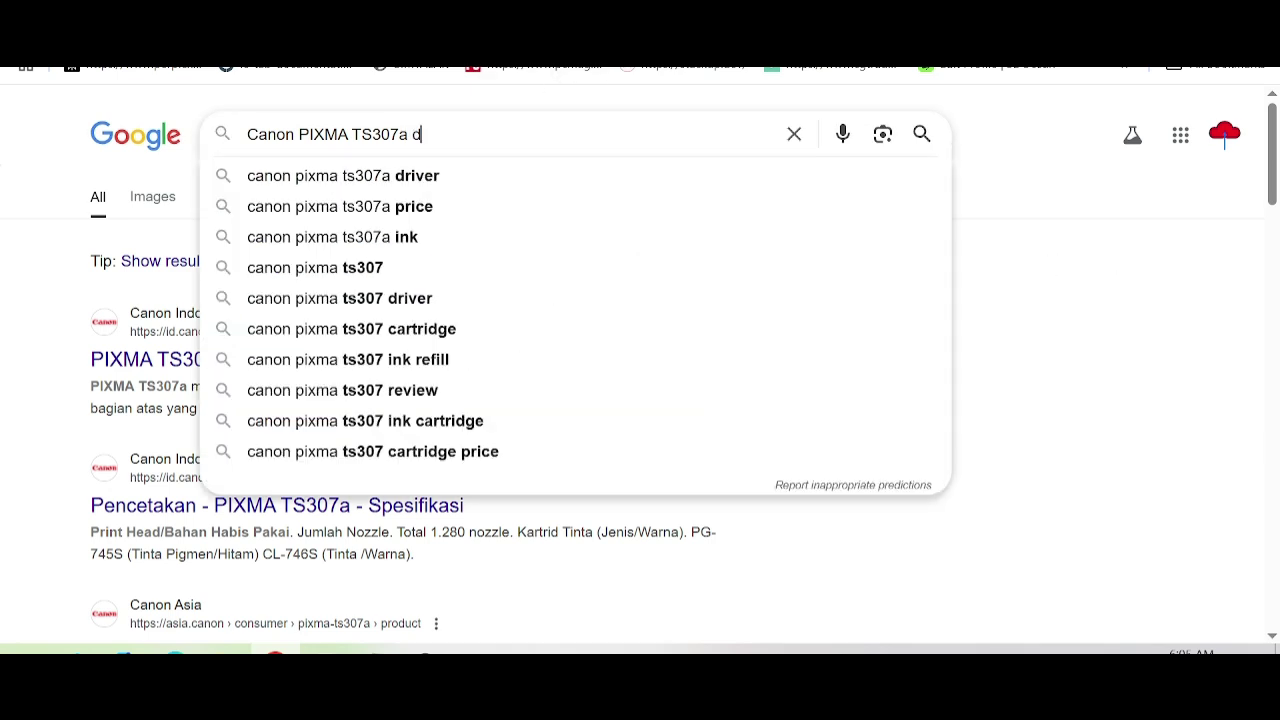
{"action": "type", "text": "river download"}
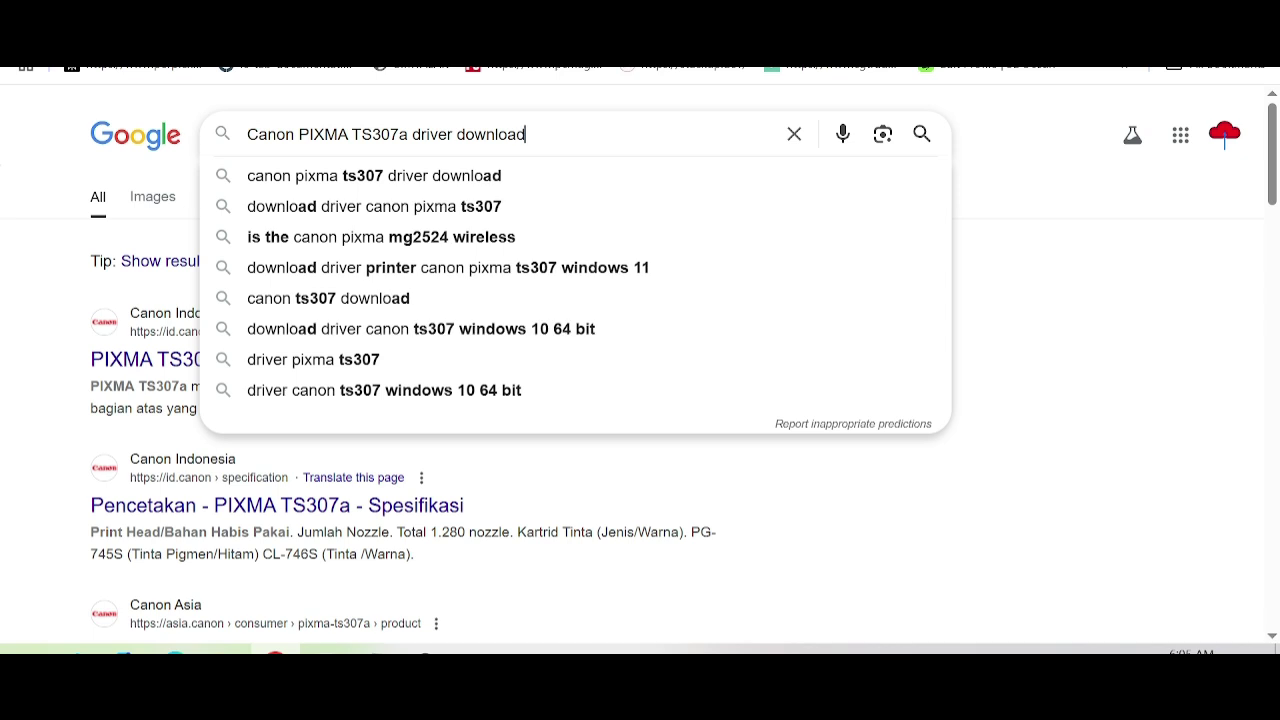
{"action": "key", "text": "Return"}
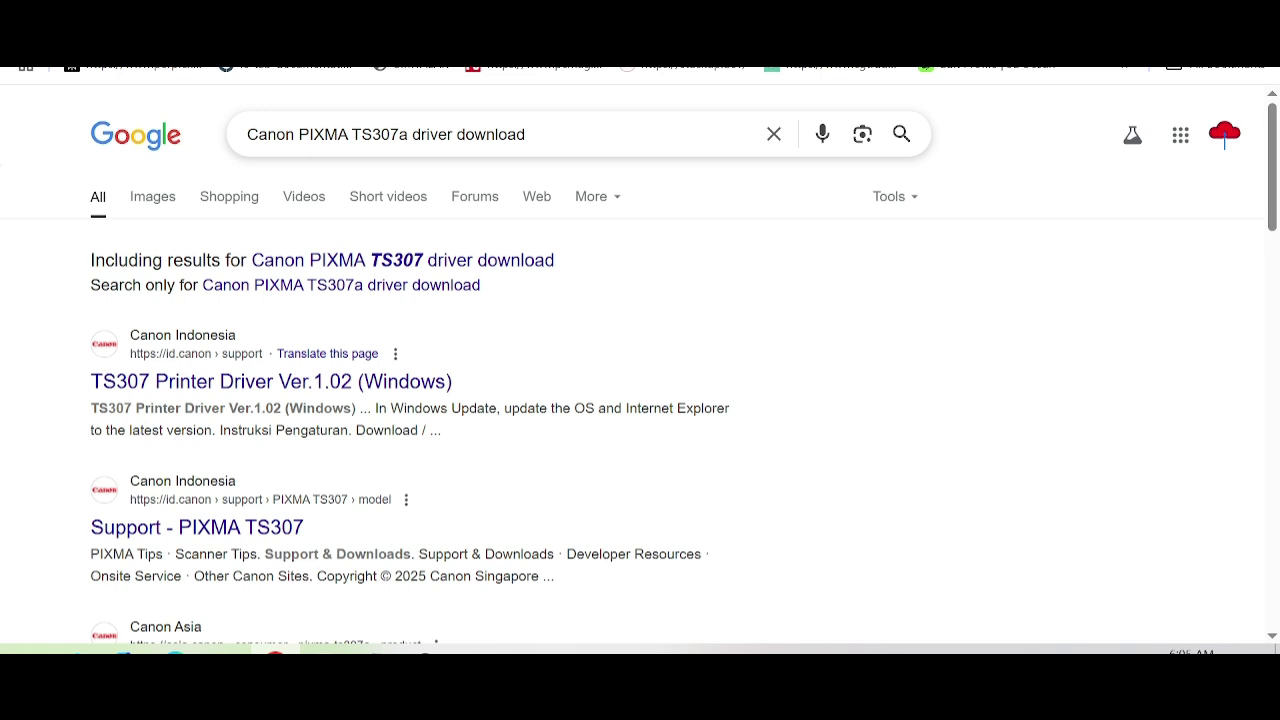
{"action": "scroll", "coordinate": [560, 326], "scroll_direction": "down", "scroll_amount": 2}
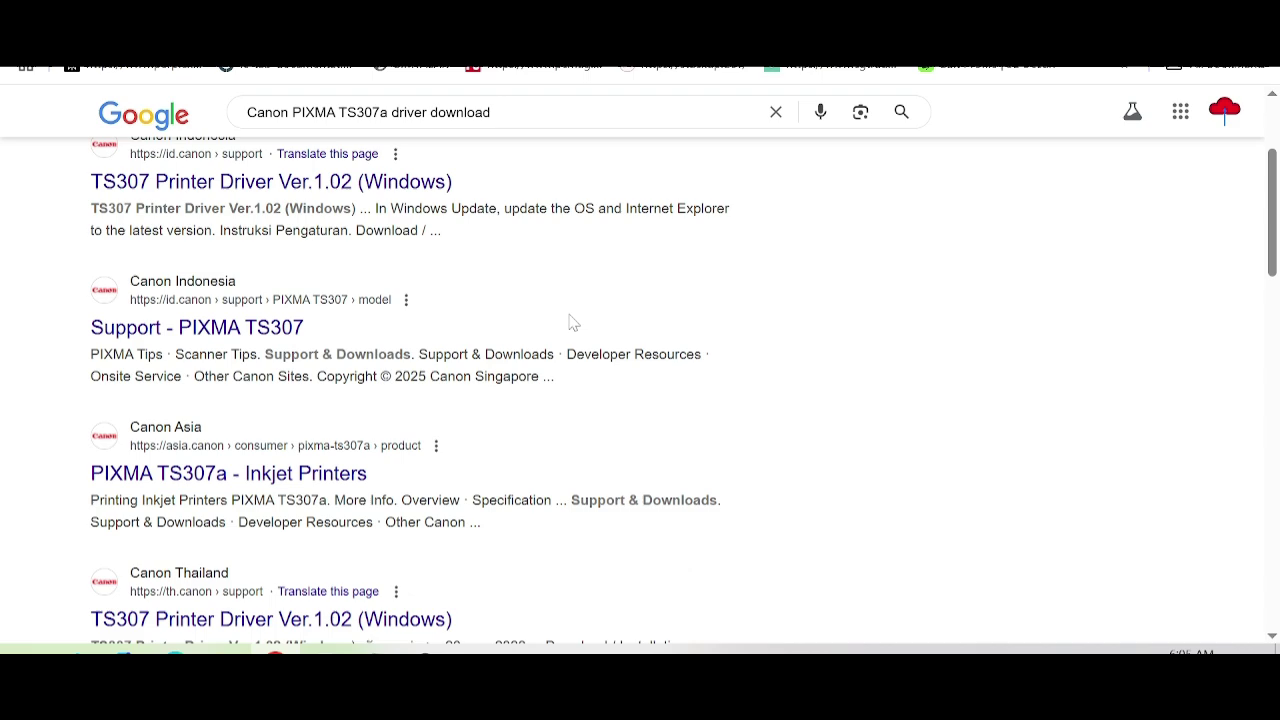
{"action": "scroll", "coordinate": [572, 322], "scroll_direction": "down", "scroll_amount": 1}
{"action": "scroll", "coordinate": [573, 322], "scroll_direction": "down", "scroll_amount": 3}
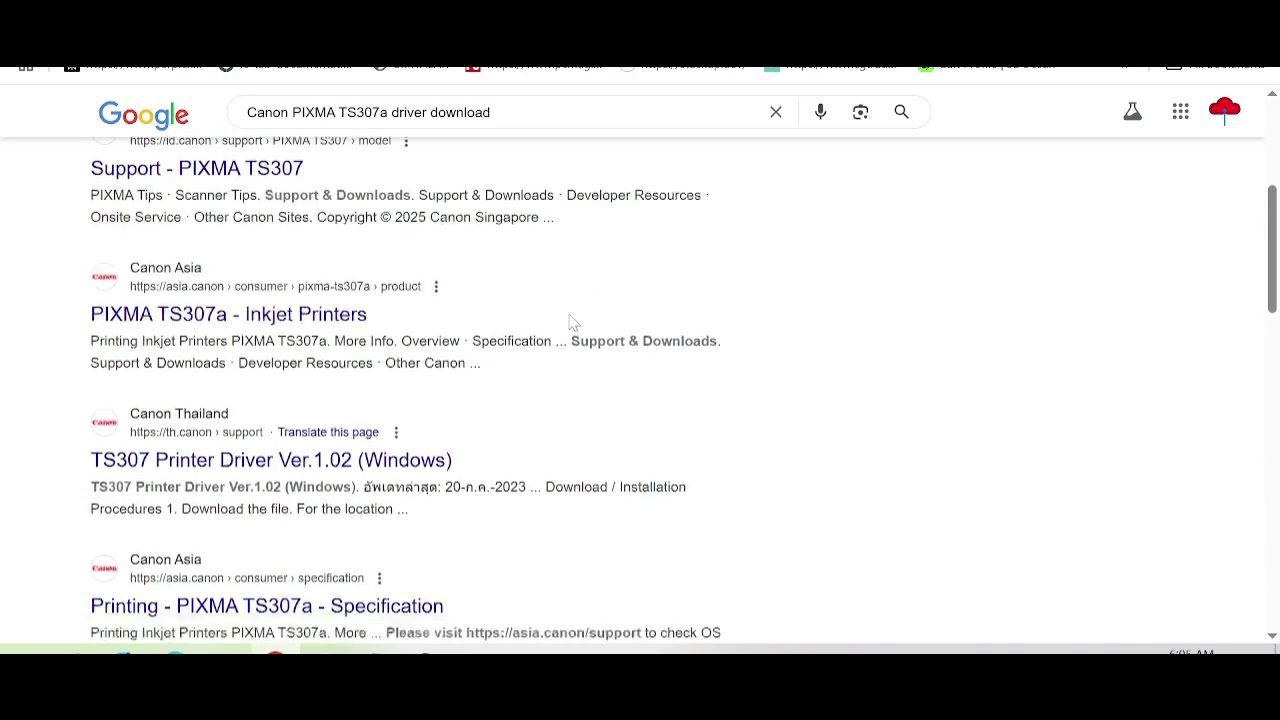
{"action": "scroll", "coordinate": [572, 322], "scroll_direction": "down", "scroll_amount": 1}
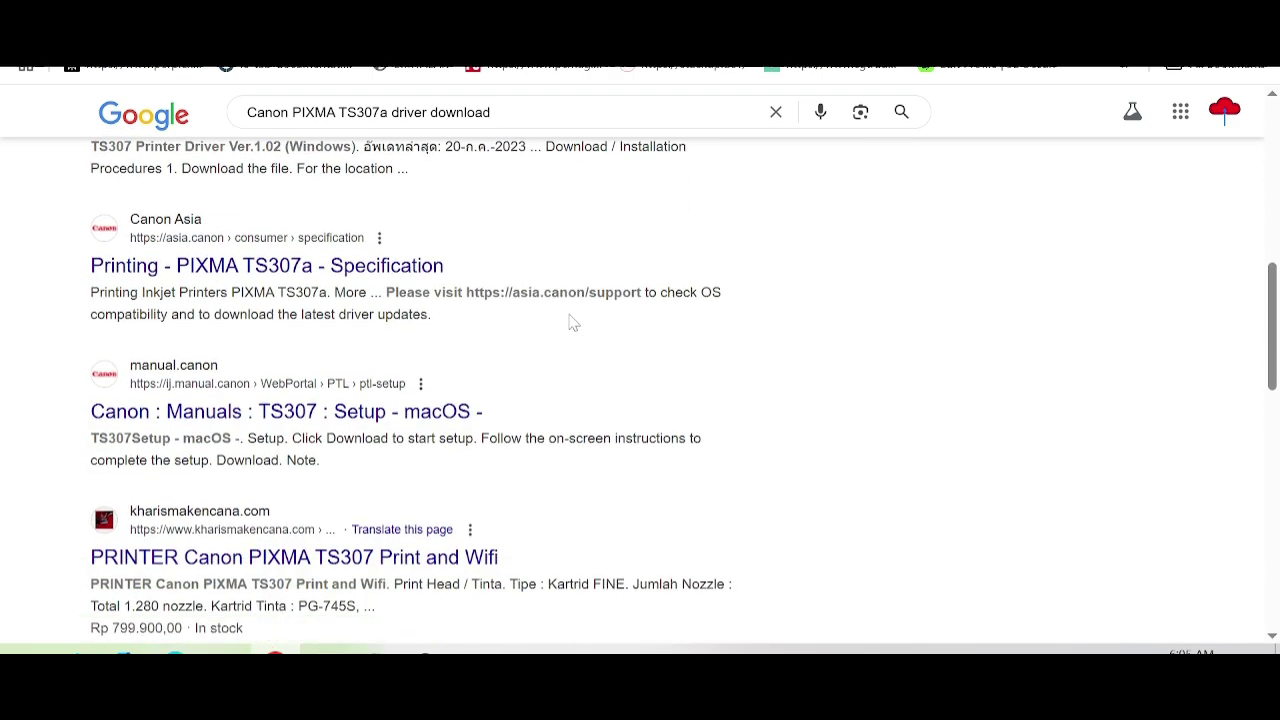
{"action": "scroll", "coordinate": [572, 322], "scroll_direction": "up", "scroll_amount": 1}
{"action": "scroll", "coordinate": [572, 325], "scroll_direction": "down", "scroll_amount": 4}
{"action": "scroll", "coordinate": [572, 331], "scroll_direction": "down", "scroll_amount": 4}
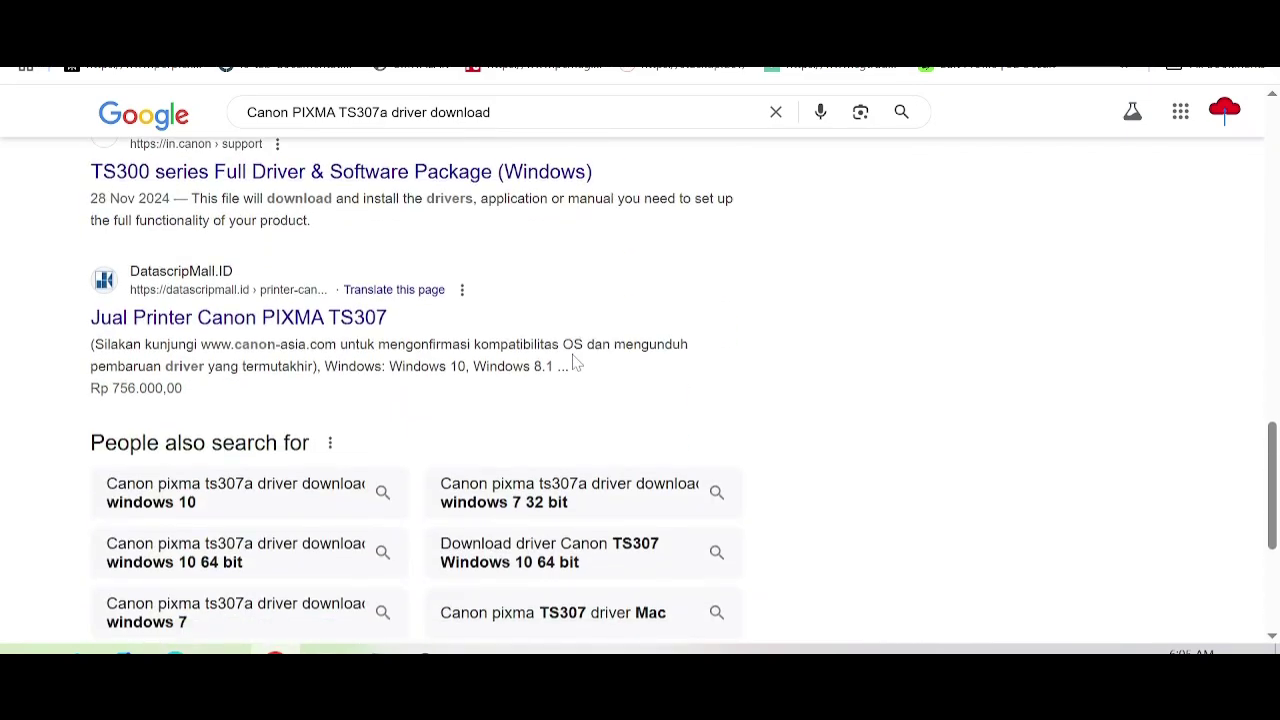
{"action": "scroll", "coordinate": [576, 365], "scroll_direction": "up", "scroll_amount": 1}
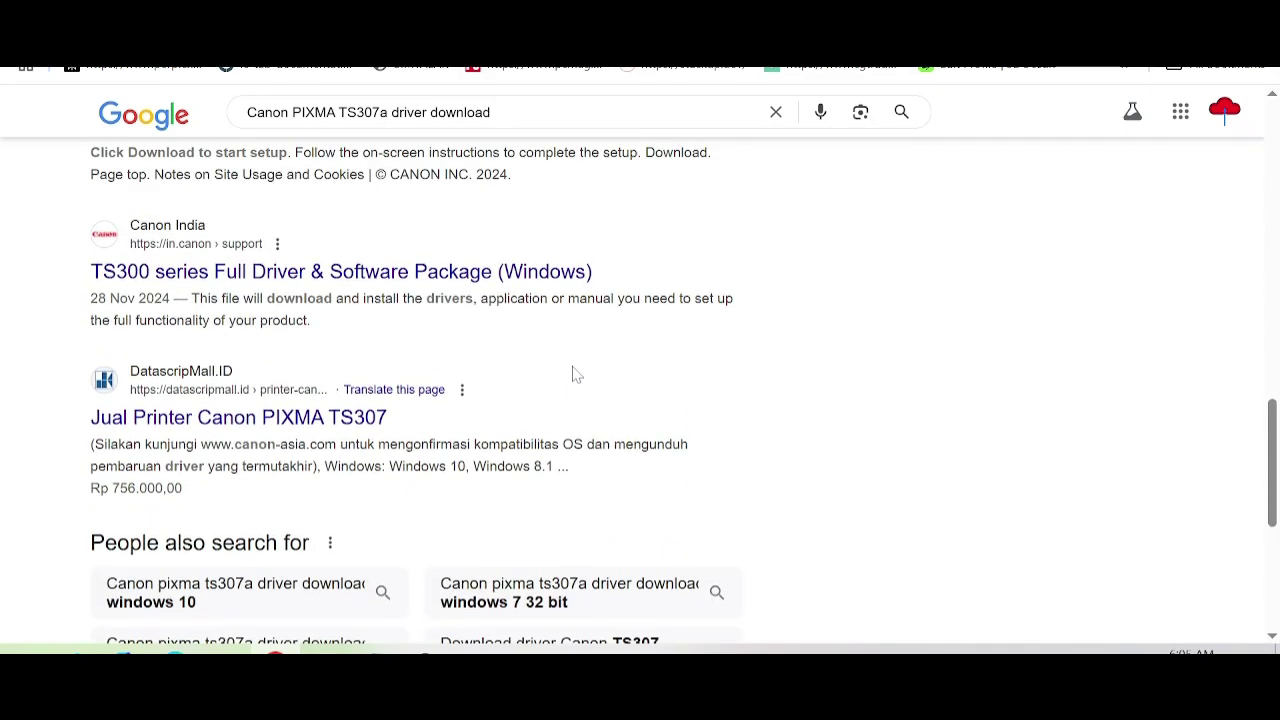
{"action": "scroll", "coordinate": [576, 374], "scroll_direction": "up", "scroll_amount": 2}
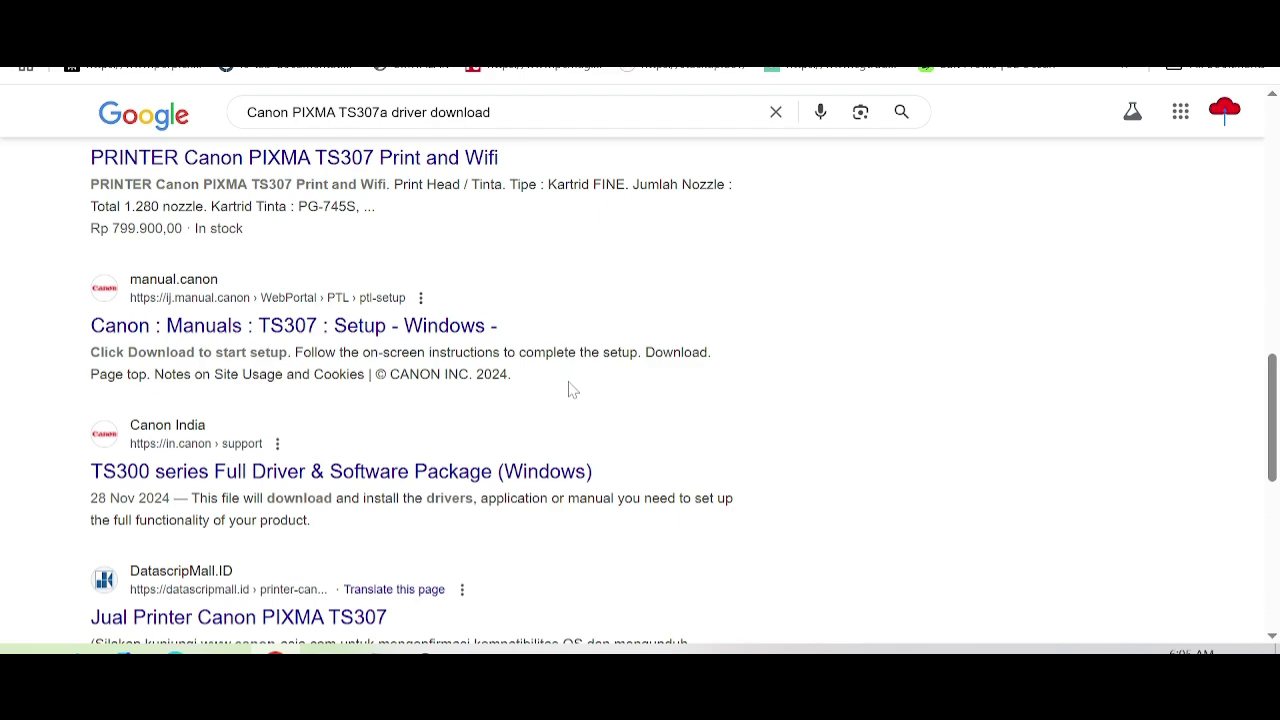
{"action": "scroll", "coordinate": [572, 389], "scroll_direction": "up", "scroll_amount": 2}
{"action": "scroll", "coordinate": [572, 389], "scroll_direction": "up", "scroll_amount": 2}
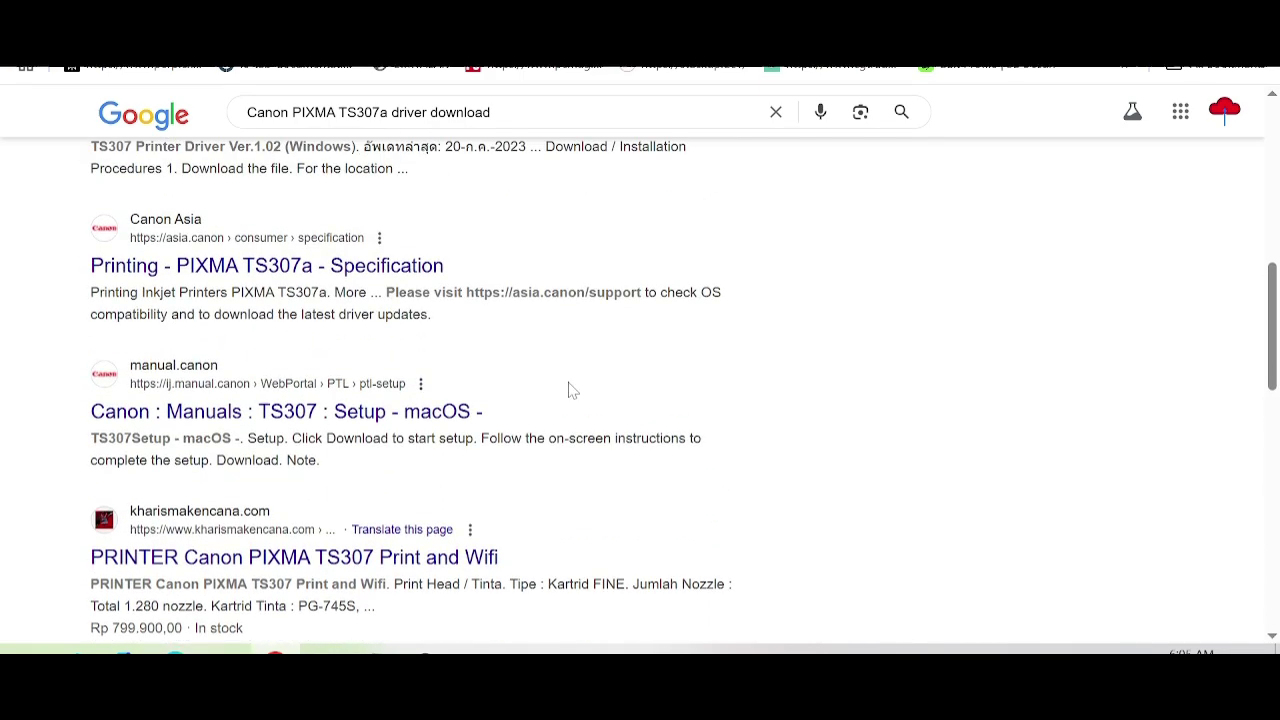
{"action": "scroll", "coordinate": [563, 407], "scroll_direction": "up", "scroll_amount": 1}
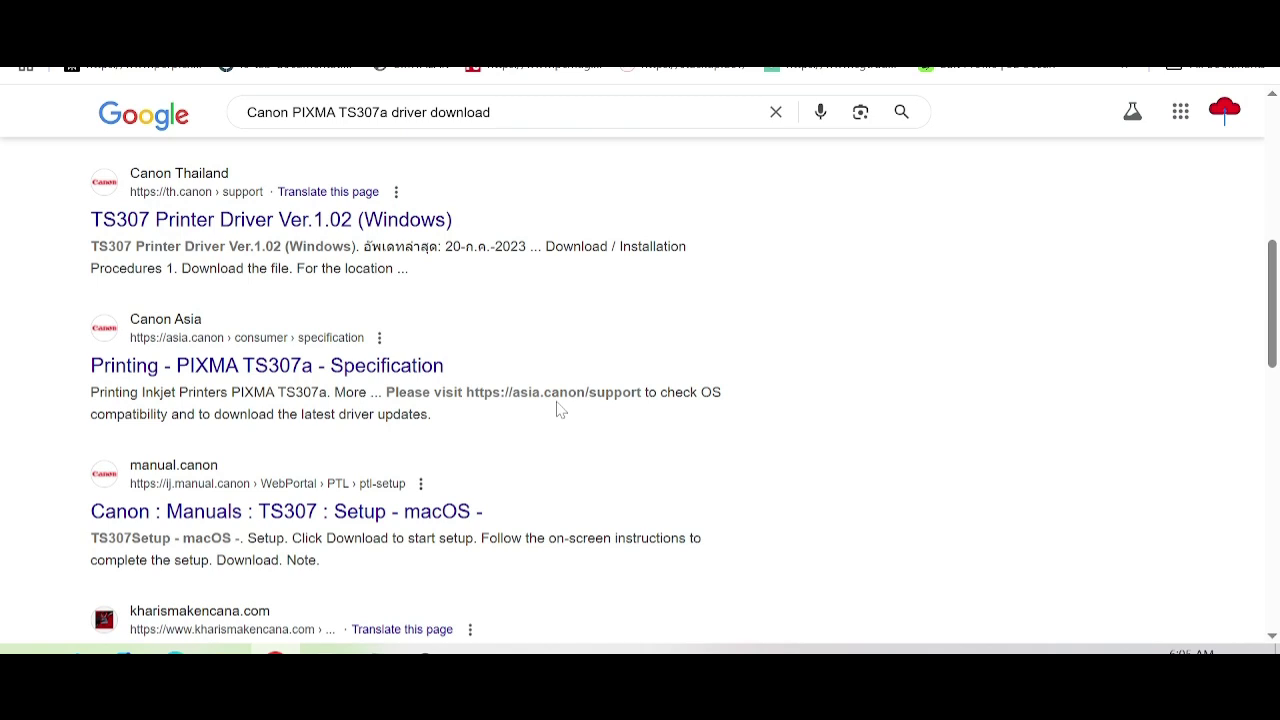
{"action": "scroll", "coordinate": [560, 410], "scroll_direction": "up", "scroll_amount": 1}
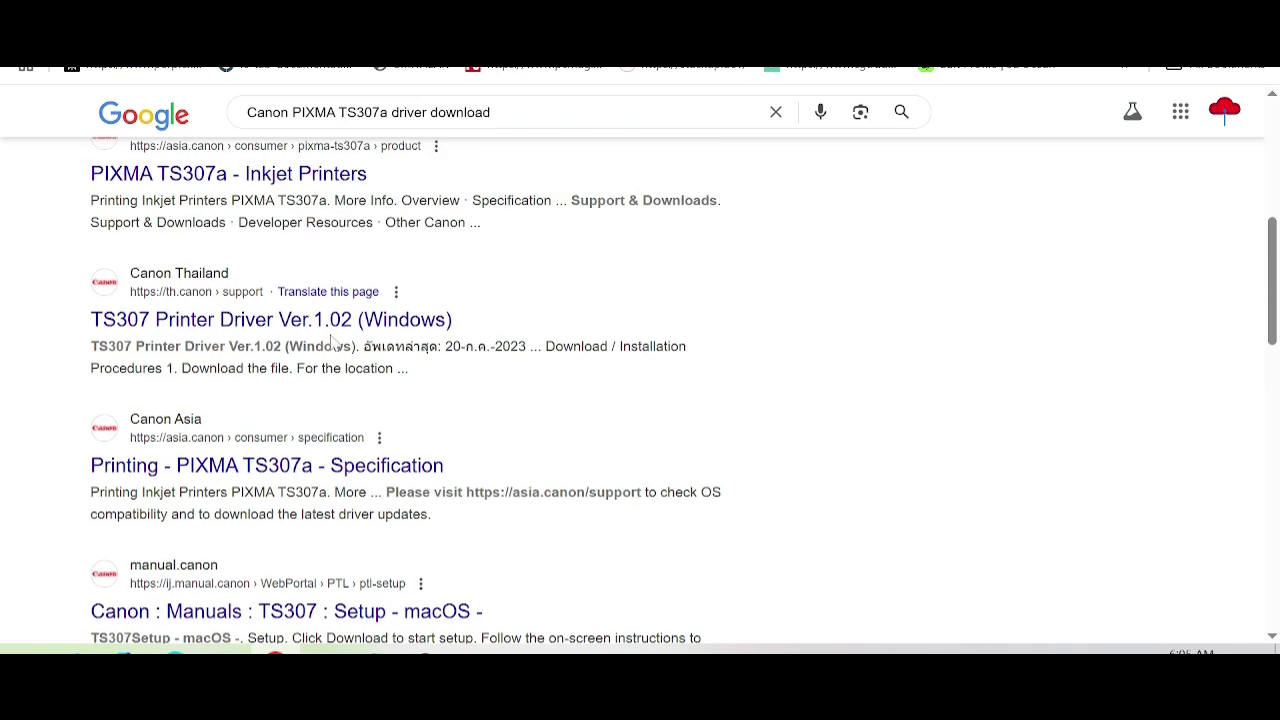
{"action": "scroll", "coordinate": [551, 451], "scroll_direction": "up", "scroll_amount": 1}
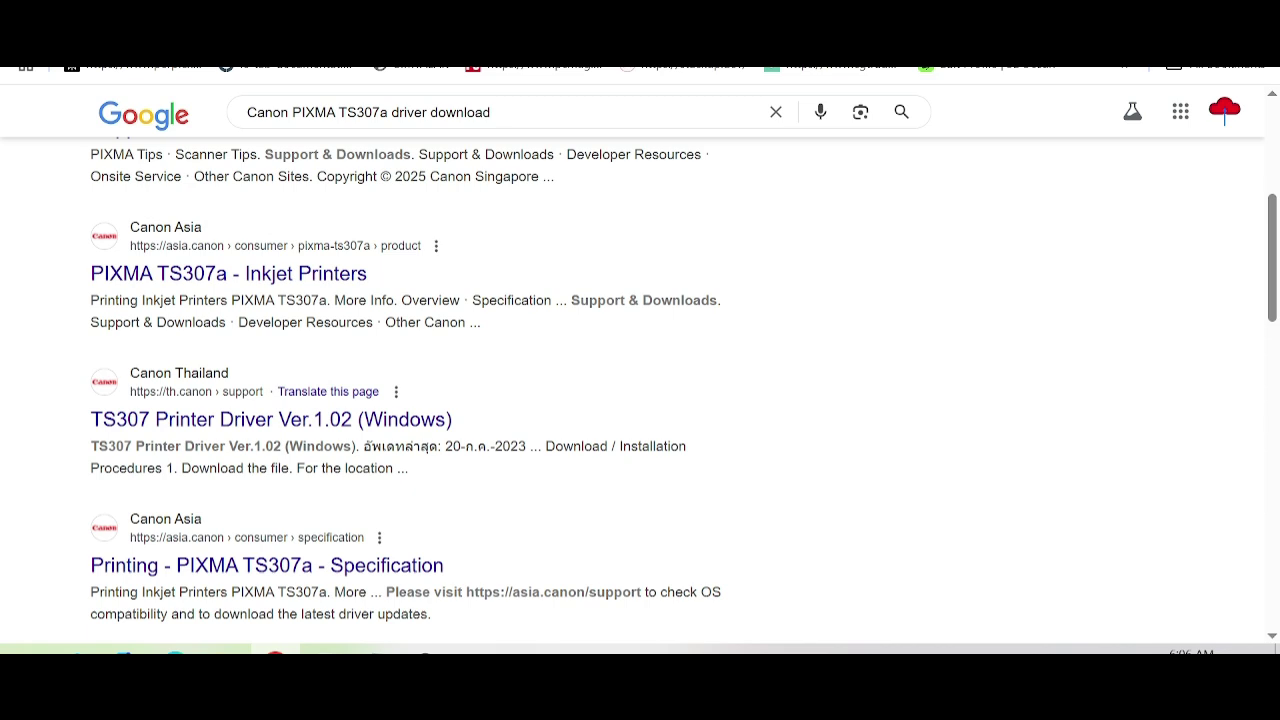
Open the Canon Asia PIXMA TS307a product page and look through it.
{"action": "left_click", "coordinate": [288, 283]}
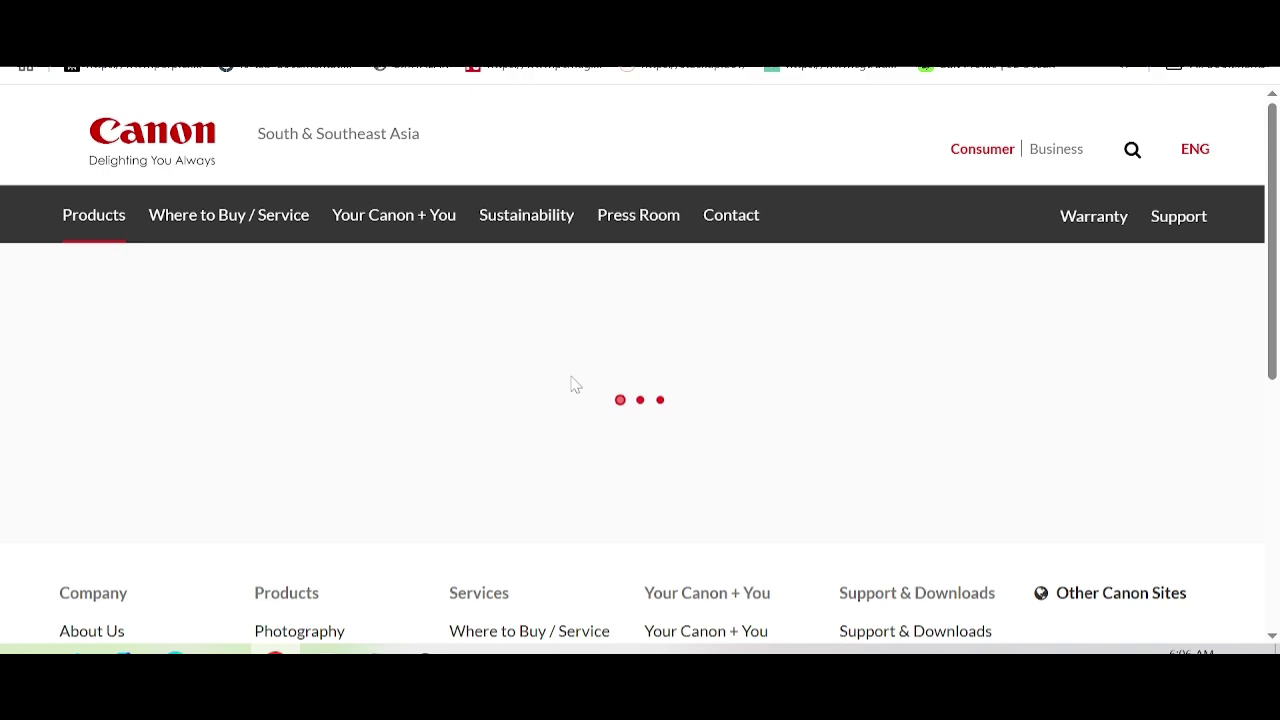
{"action": "scroll", "coordinate": [571, 380], "scroll_direction": "down", "scroll_amount": 3}
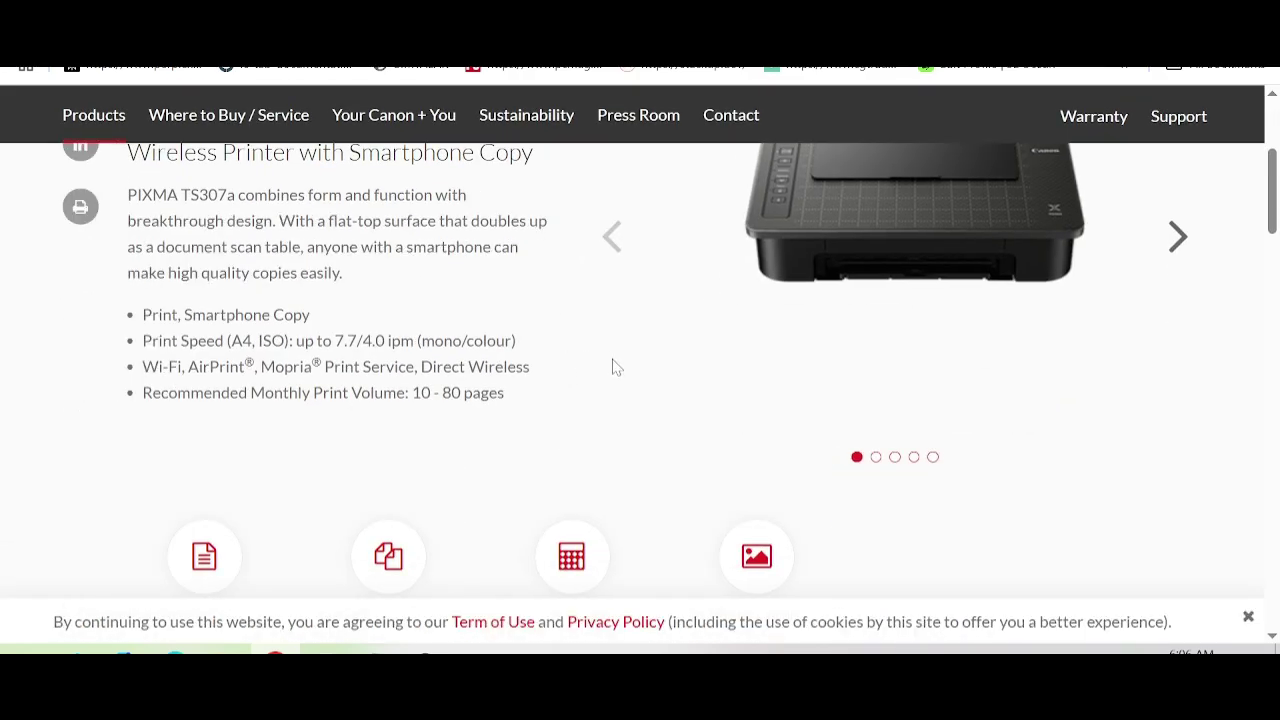
{"action": "scroll", "coordinate": [660, 375], "scroll_direction": "up", "scroll_amount": 3}
{"action": "scroll", "coordinate": [720, 400], "scroll_direction": "down", "scroll_amount": 7}
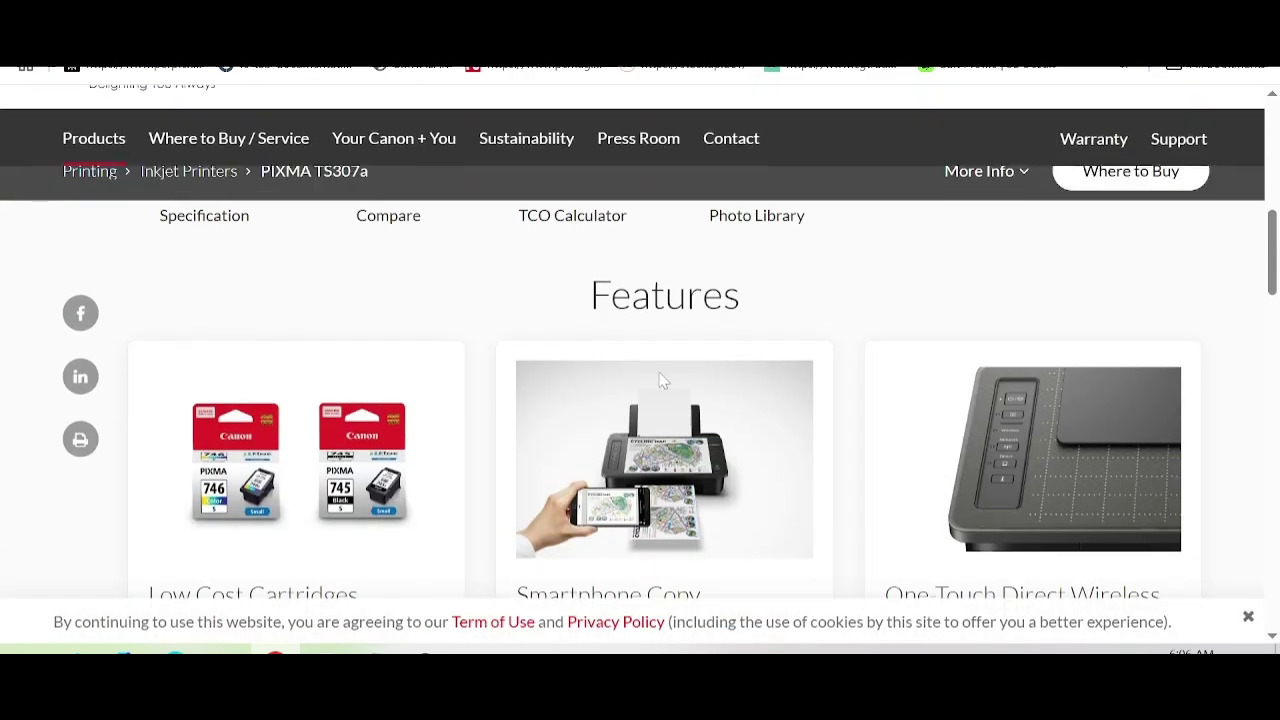
{"action": "scroll", "coordinate": [660, 380], "scroll_direction": "down", "scroll_amount": 3}
{"action": "scroll", "coordinate": [620, 350], "scroll_direction": "up", "scroll_amount": 5}
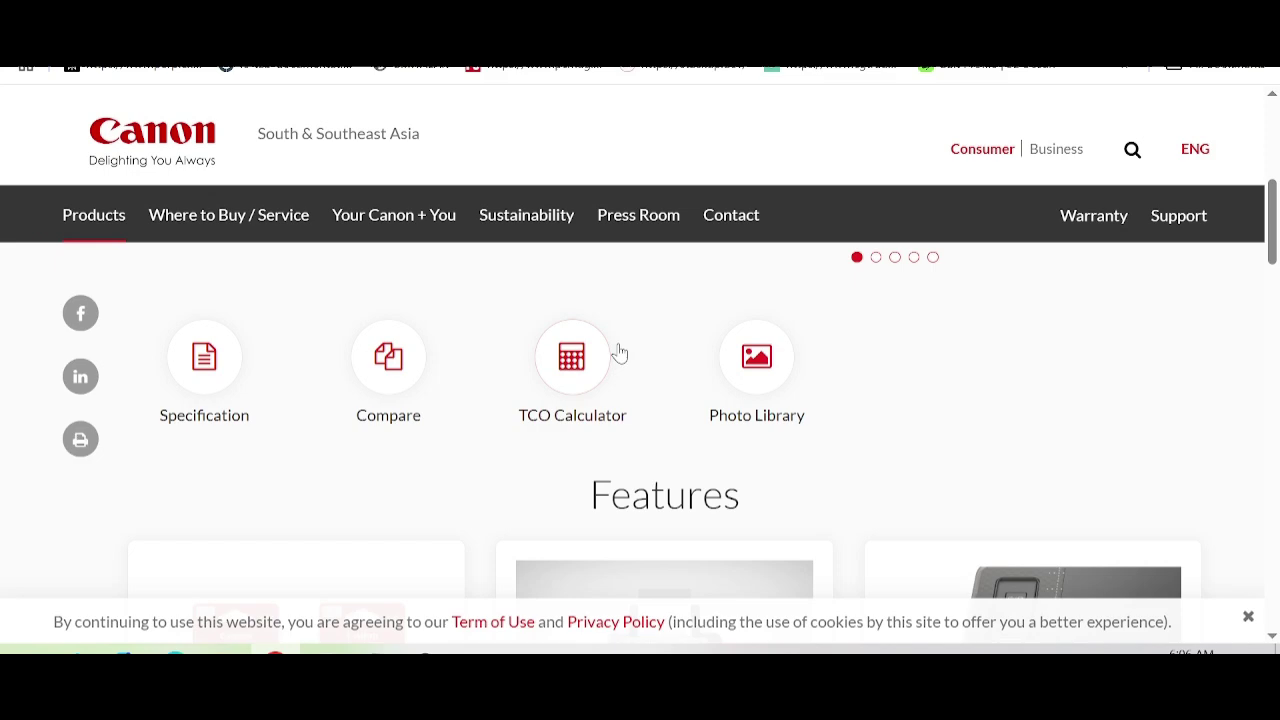
{"action": "scroll", "coordinate": [609, 377], "scroll_direction": "down", "scroll_amount": 10}
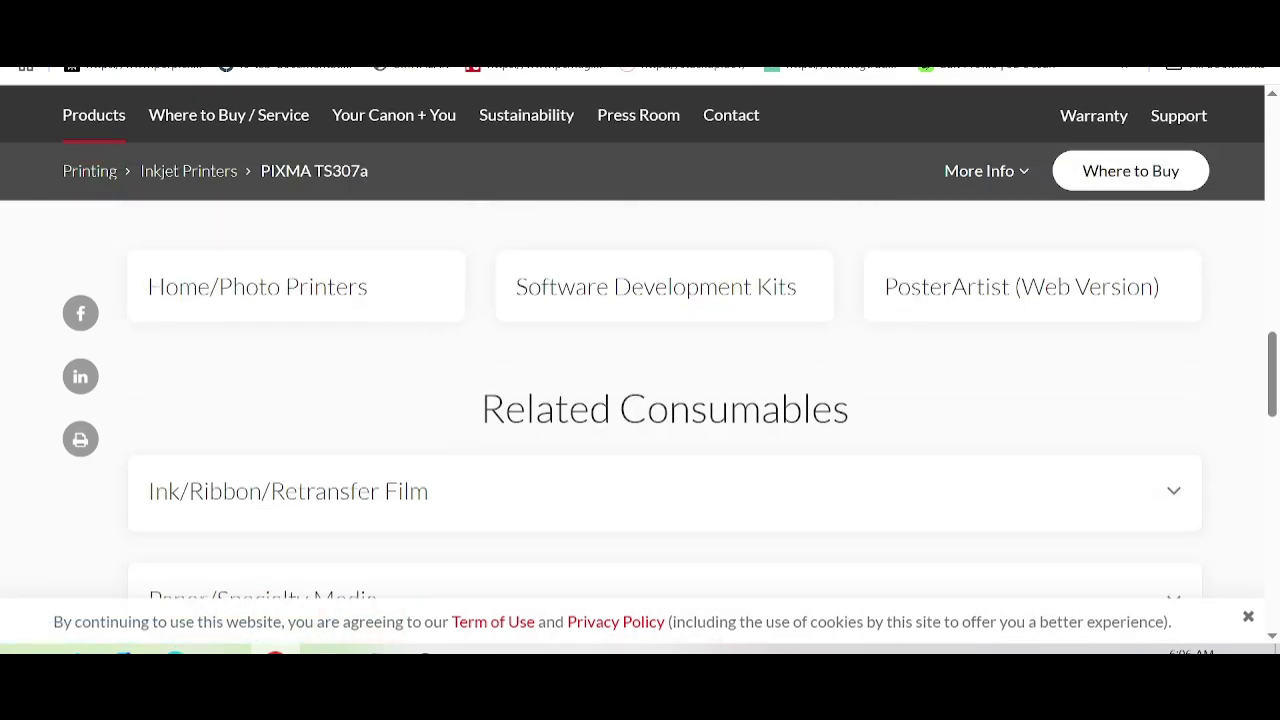
{"action": "scroll", "coordinate": [603, 378], "scroll_direction": "down", "scroll_amount": 2}
{"action": "scroll", "coordinate": [603, 378], "scroll_direction": "up", "scroll_amount": 2}
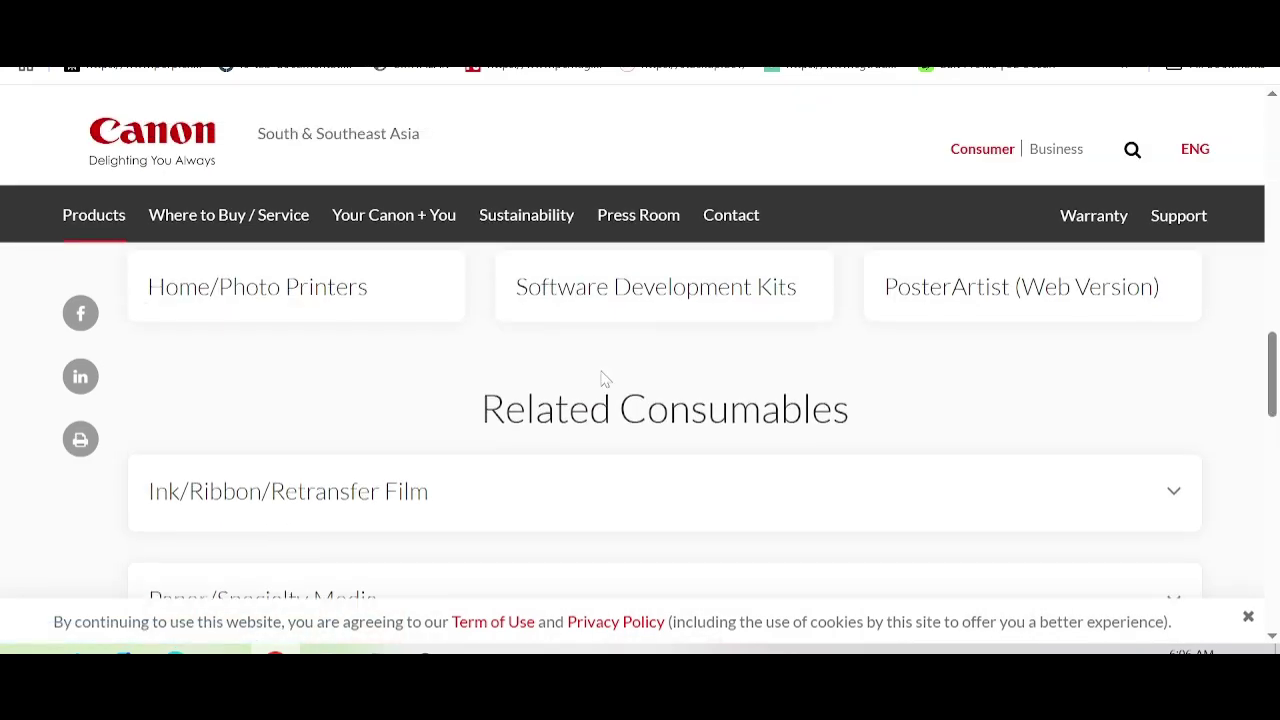
{"action": "scroll", "coordinate": [603, 378], "scroll_direction": "down", "scroll_amount": 8}
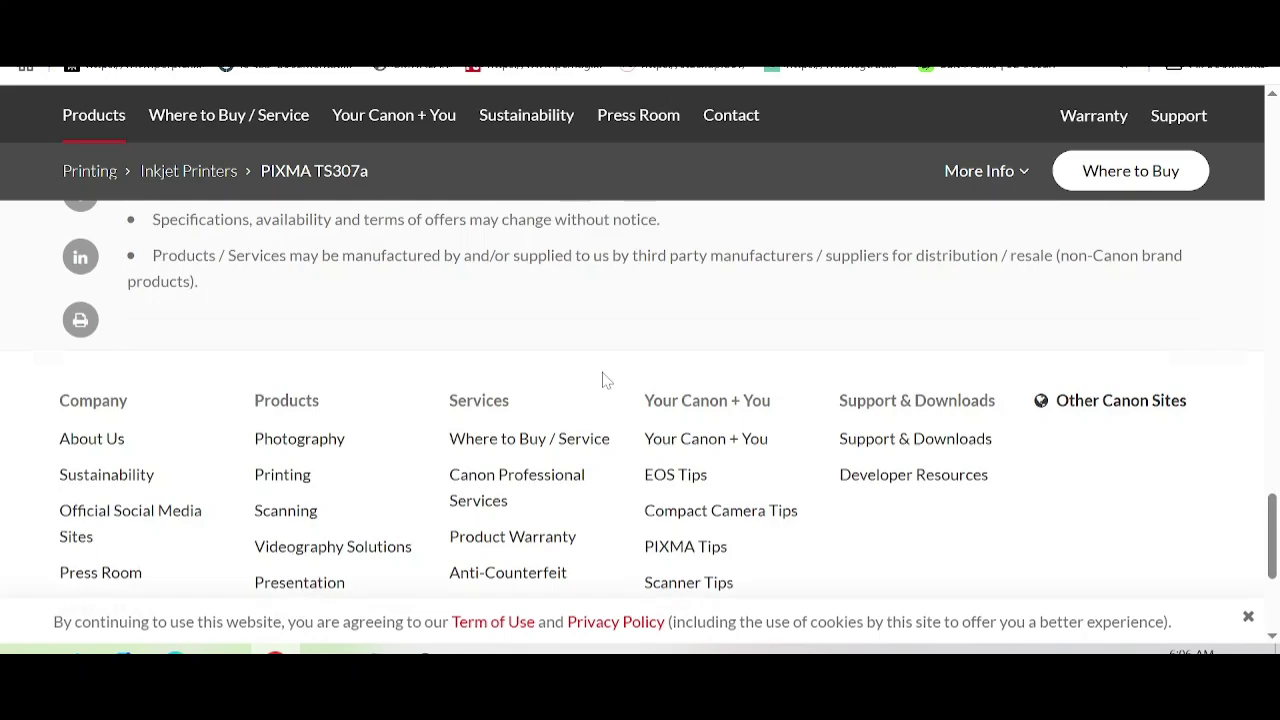
{"action": "scroll", "coordinate": [603, 378], "scroll_direction": "up", "scroll_amount": 3}
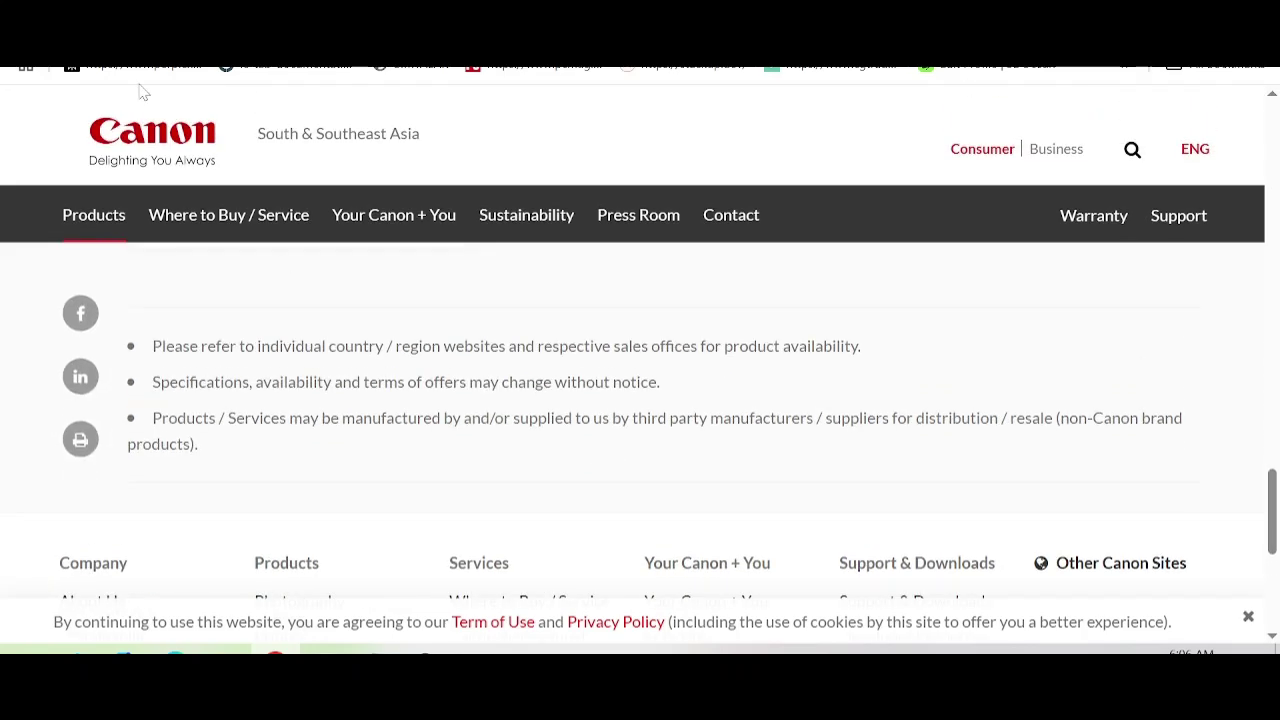
Return briefly to the Google results, come back to the product page and scroll to the top.
{"action": "key", "text": "alt+Left"}
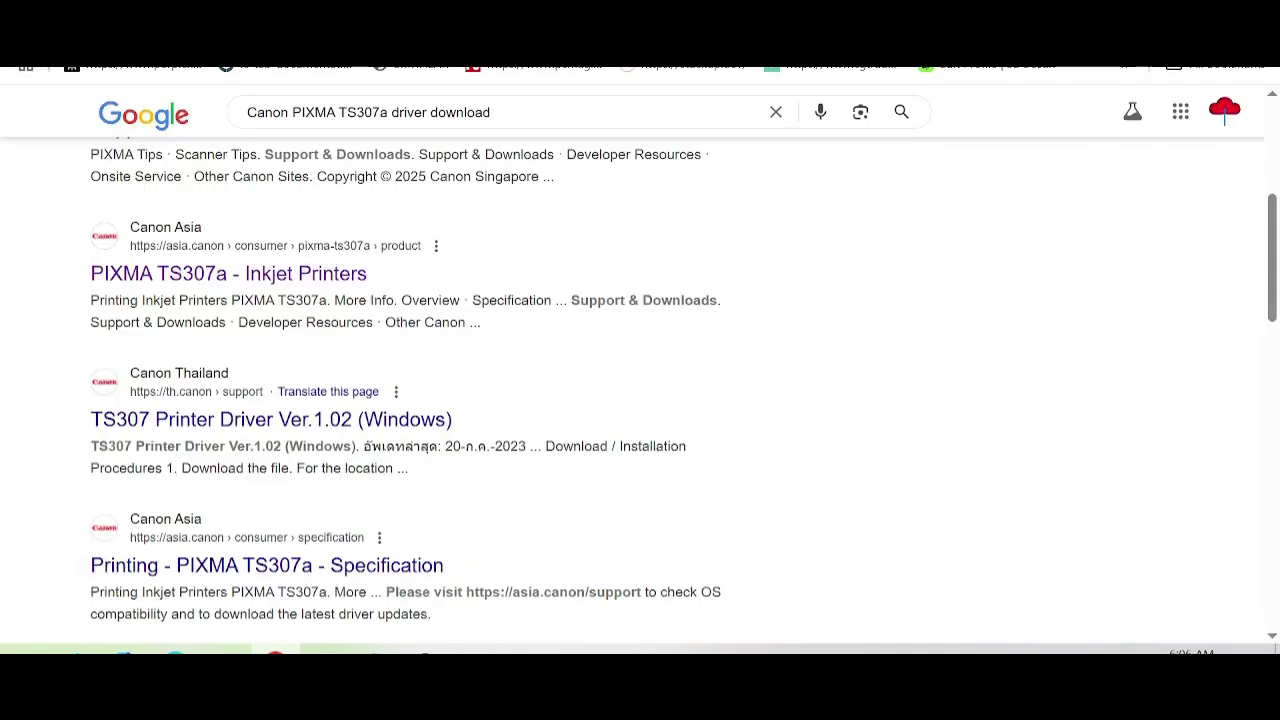
{"action": "key", "text": "alt+Right"}
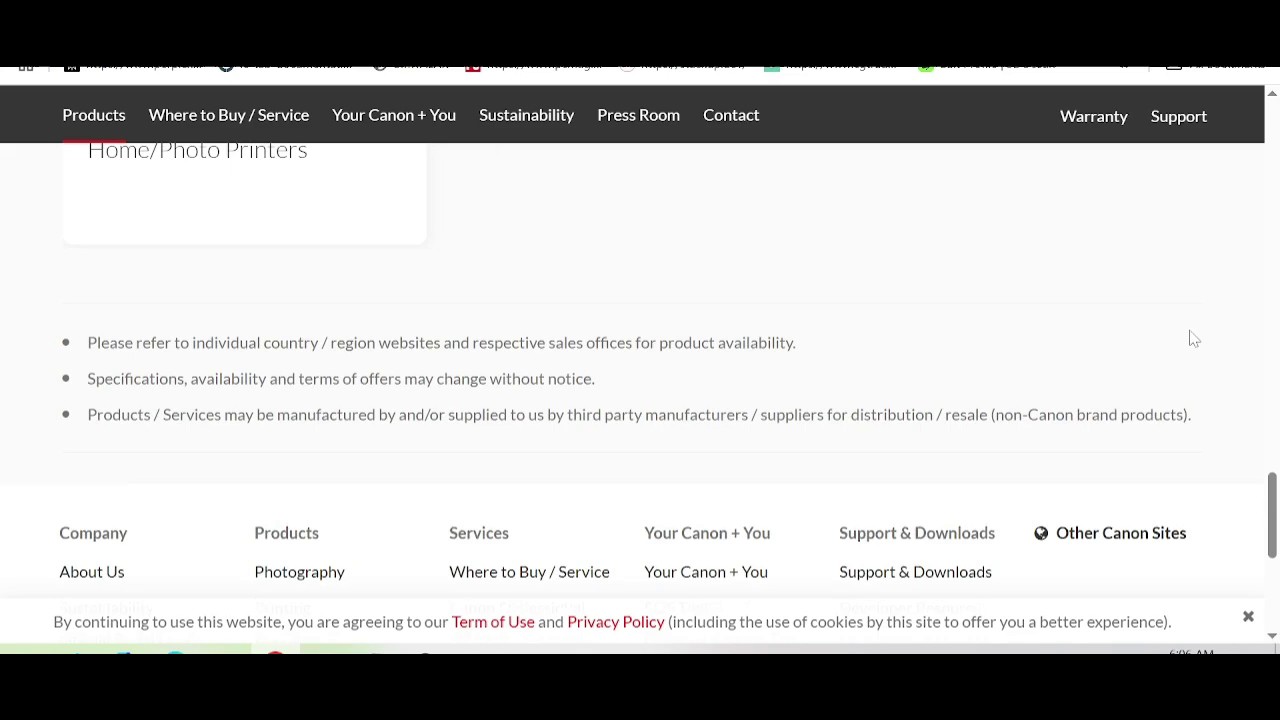
{"action": "scroll", "coordinate": [1170, 280], "scroll_direction": "up", "scroll_amount": 3}
Search Canon Support by model name for 'Canon PIXMA TS307a', which finds 0 models.
{"action": "left_click", "coordinate": [1199, 218]}
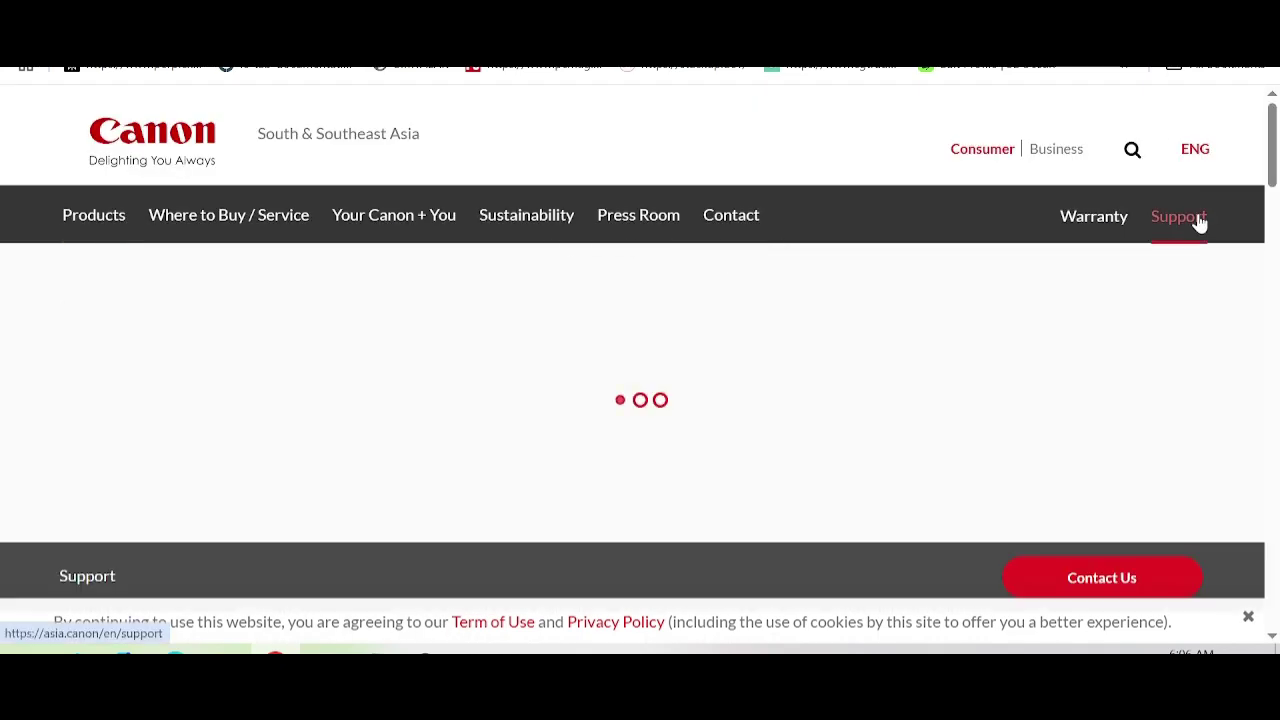
{"action": "scroll", "coordinate": [1020, 300], "scroll_direction": "down", "scroll_amount": 2}
{"action": "left_click", "coordinate": [90, 324]}
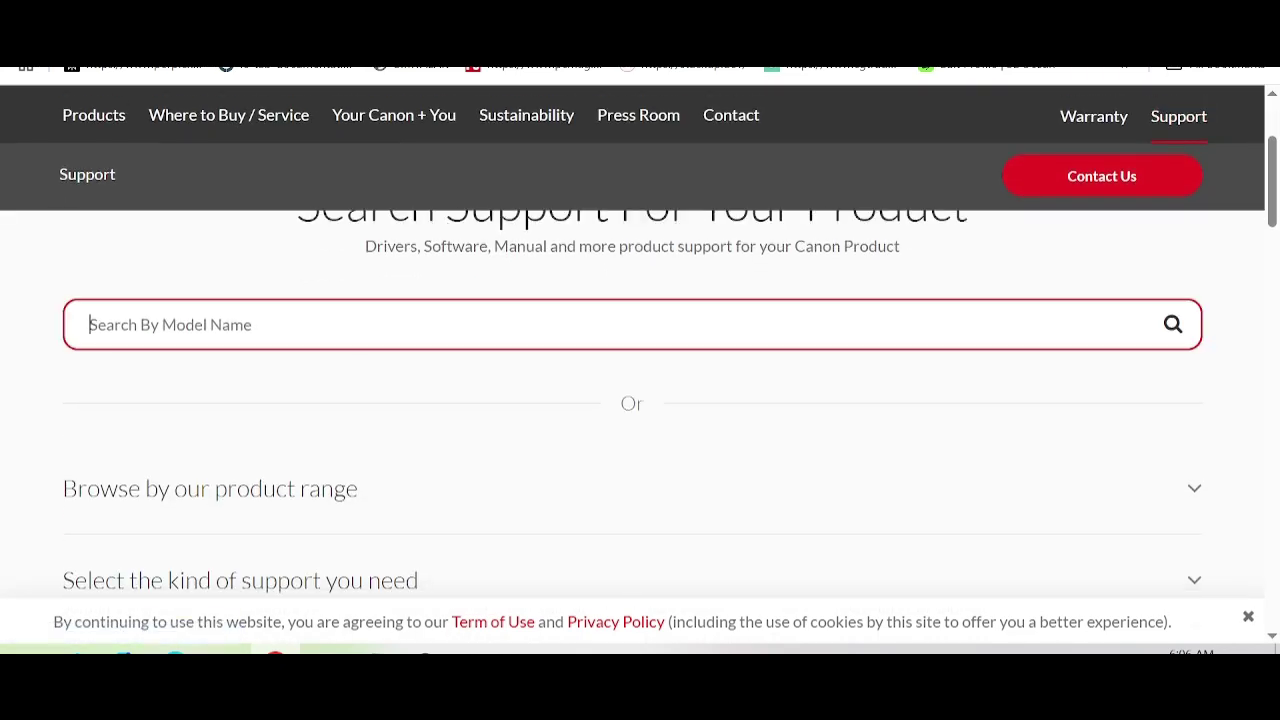
{"action": "type", "text": "Canon PIXMA TS307a"}
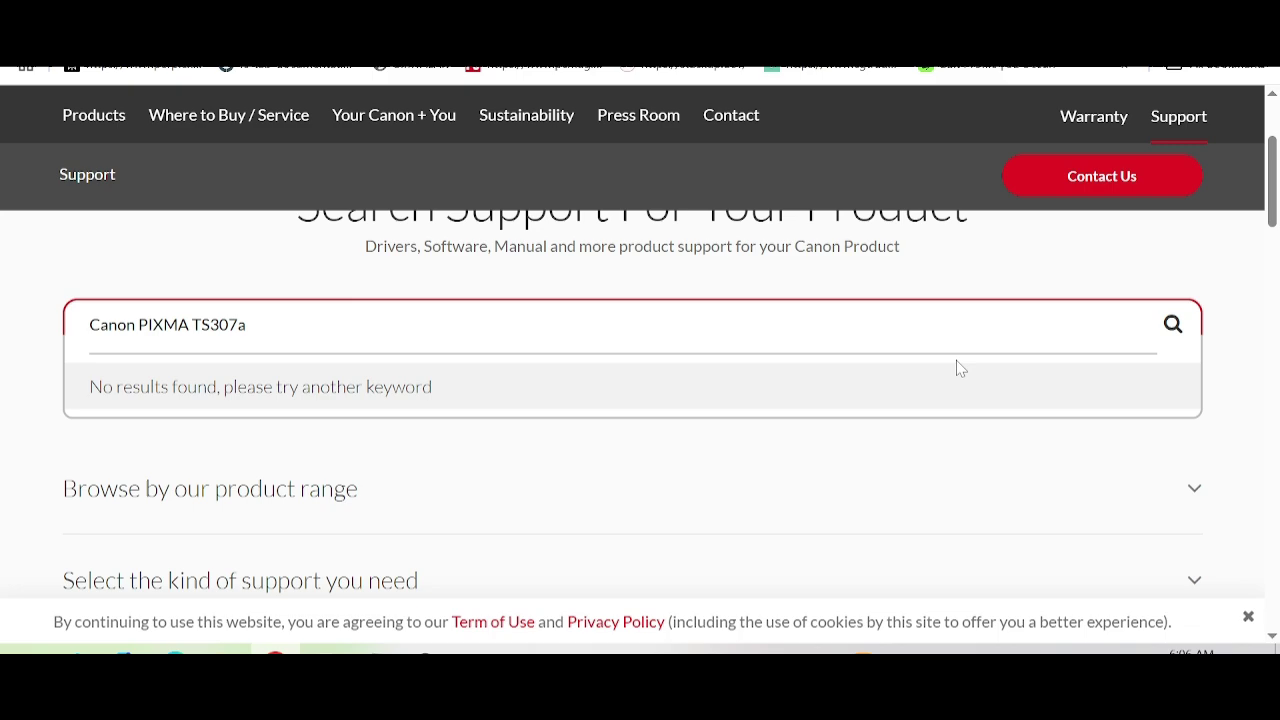
{"action": "left_click", "coordinate": [1173, 324]}
{"action": "scroll", "coordinate": [537, 360], "scroll_direction": "down", "scroll_amount": 3}
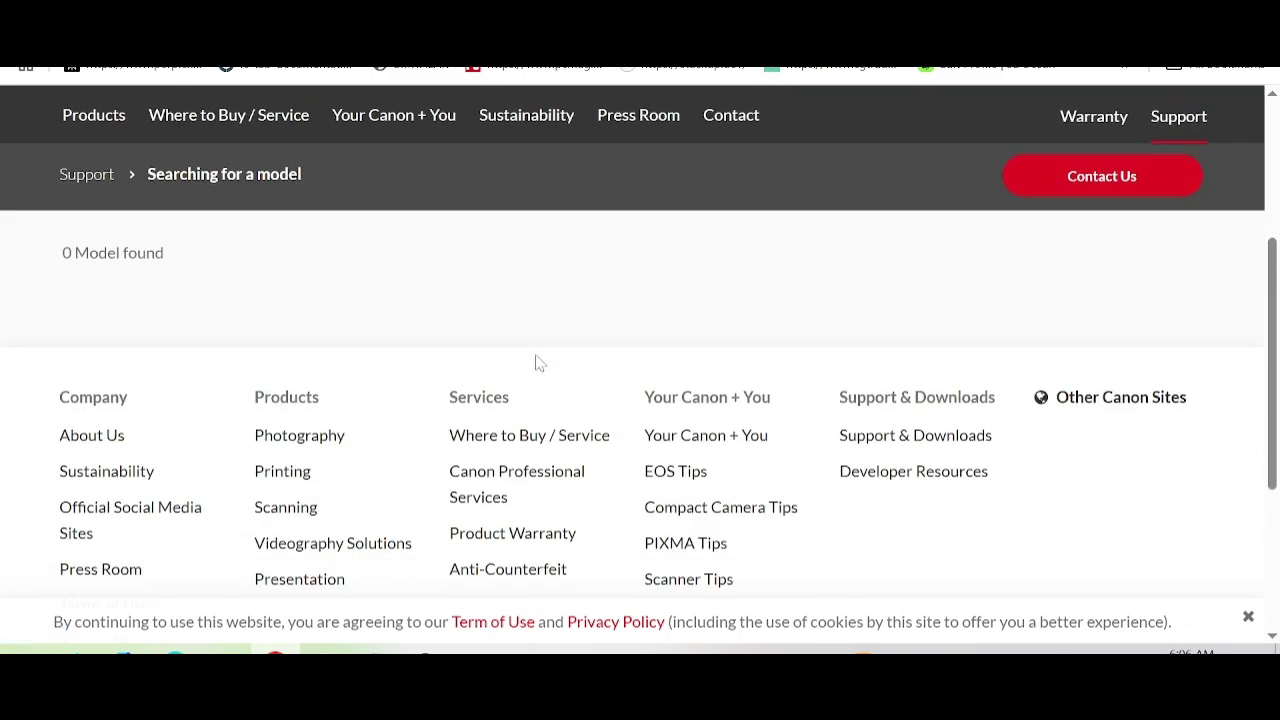
{"action": "scroll", "coordinate": [503, 331], "scroll_direction": "up", "scroll_amount": 2}
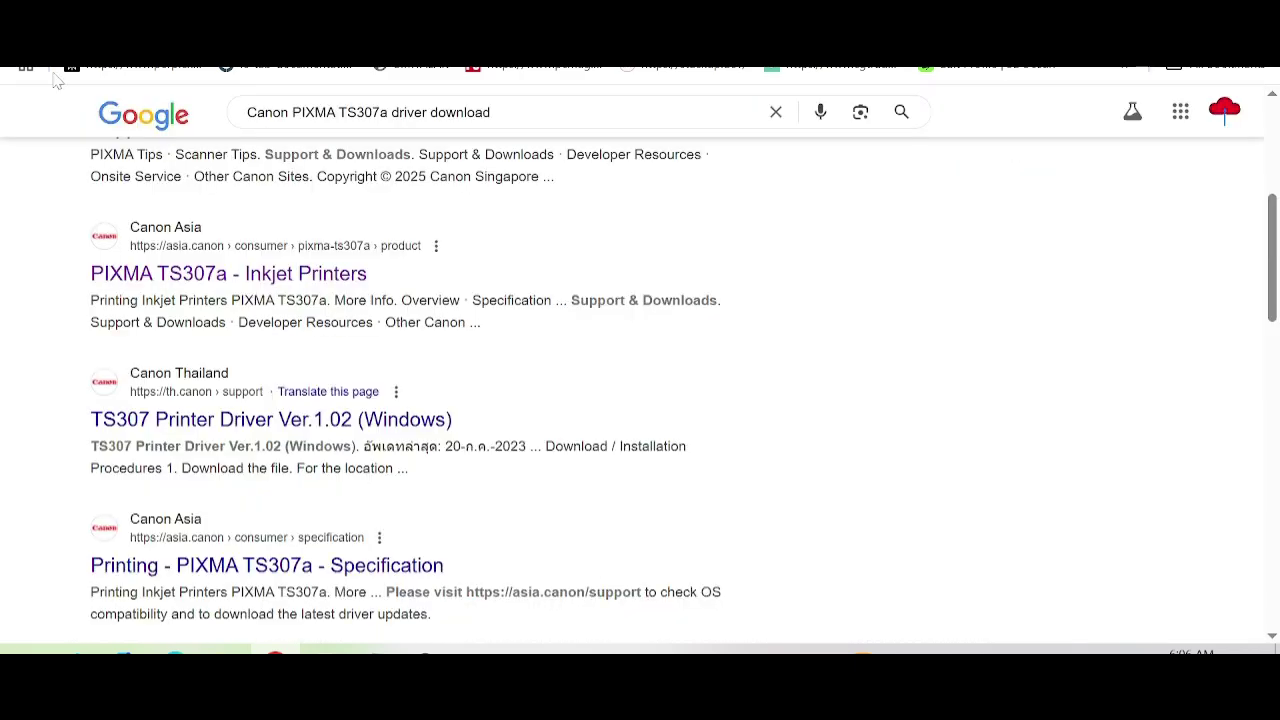
{"action": "scroll", "coordinate": [490, 462], "scroll_direction": "up", "scroll_amount": 2}
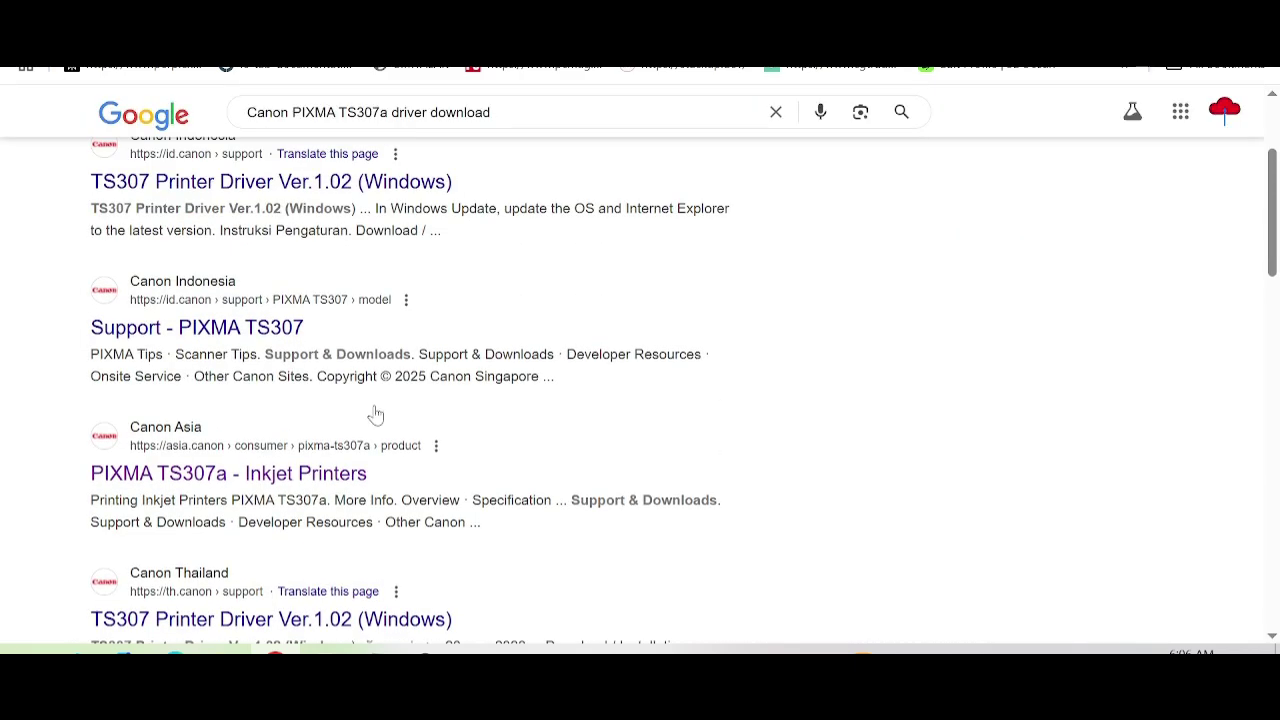
Open the 'Support - PIXMA TS307' result and scroll down to its Drivers list and OS/Language filters.
{"action": "left_click", "coordinate": [200, 335]}
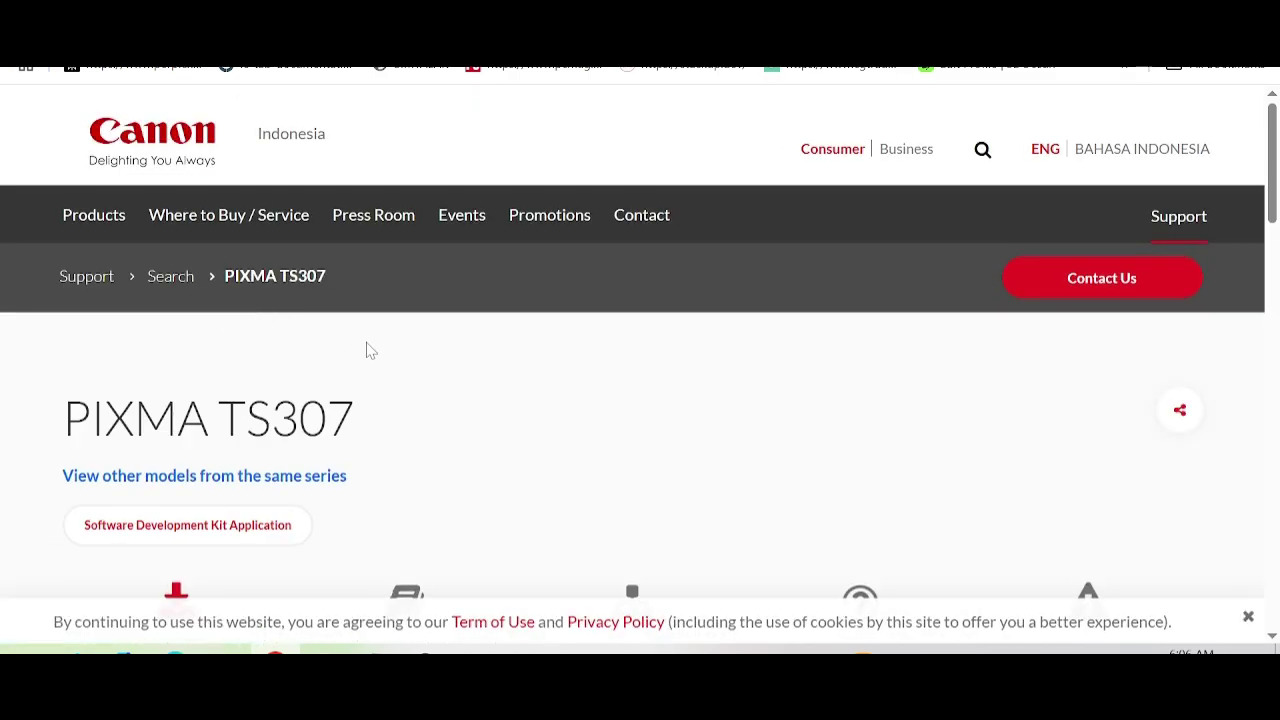
{"action": "scroll", "coordinate": [366, 350], "scroll_direction": "down", "scroll_amount": 3}
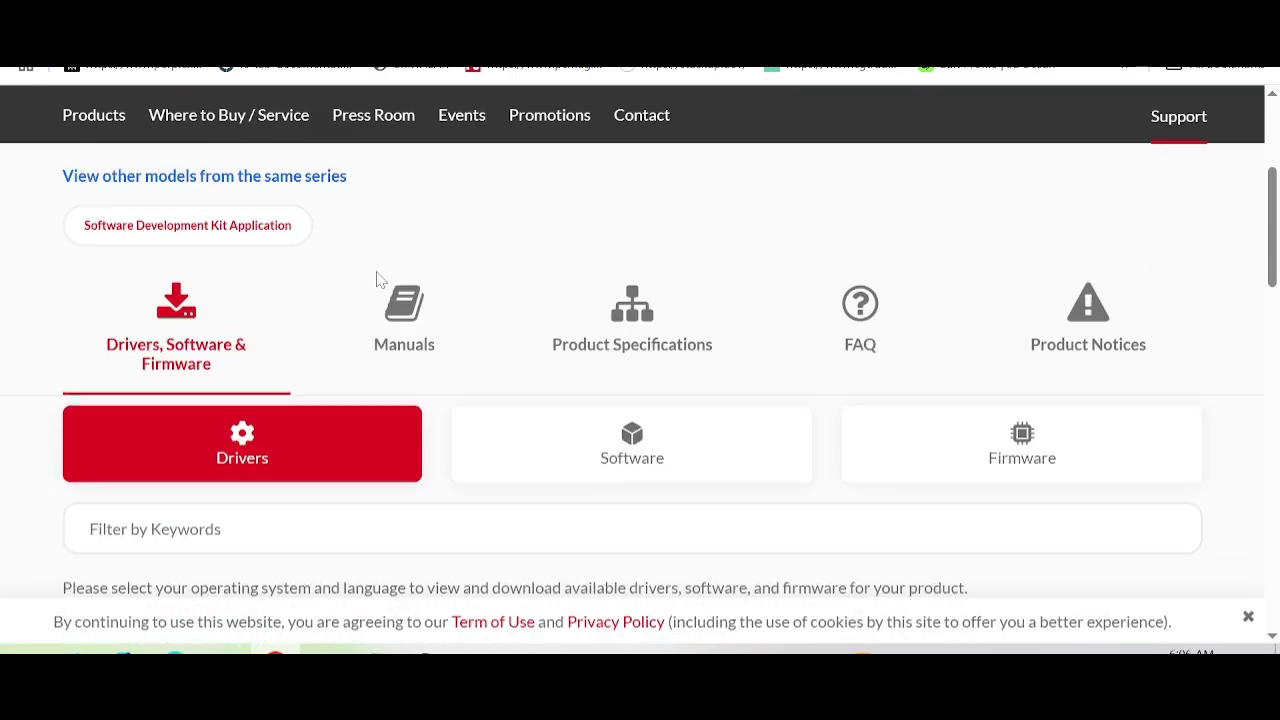
{"action": "scroll", "coordinate": [378, 279], "scroll_direction": "up", "scroll_amount": 2}
{"action": "left_click_drag", "start_coordinate": [219, 318], "coordinate": [299, 318]}
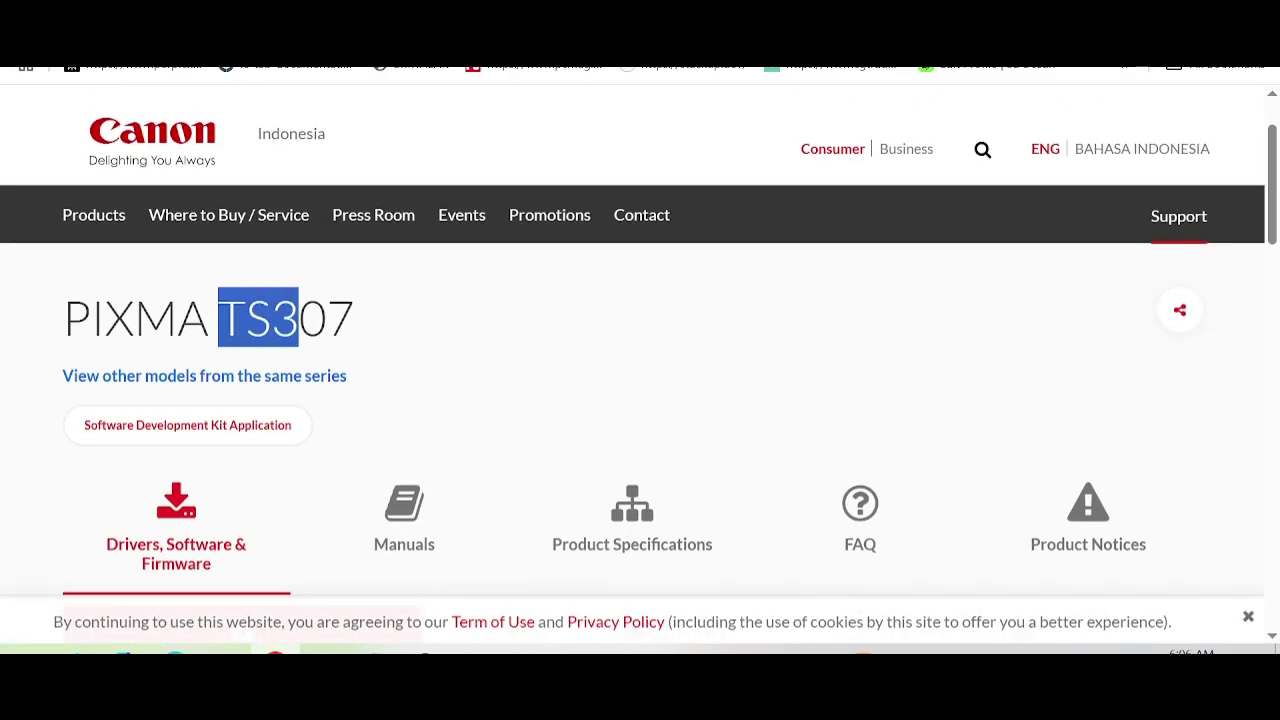
{"action": "left_click", "coordinate": [490, 331]}
{"action": "scroll", "coordinate": [486, 323], "scroll_direction": "down", "scroll_amount": 4}
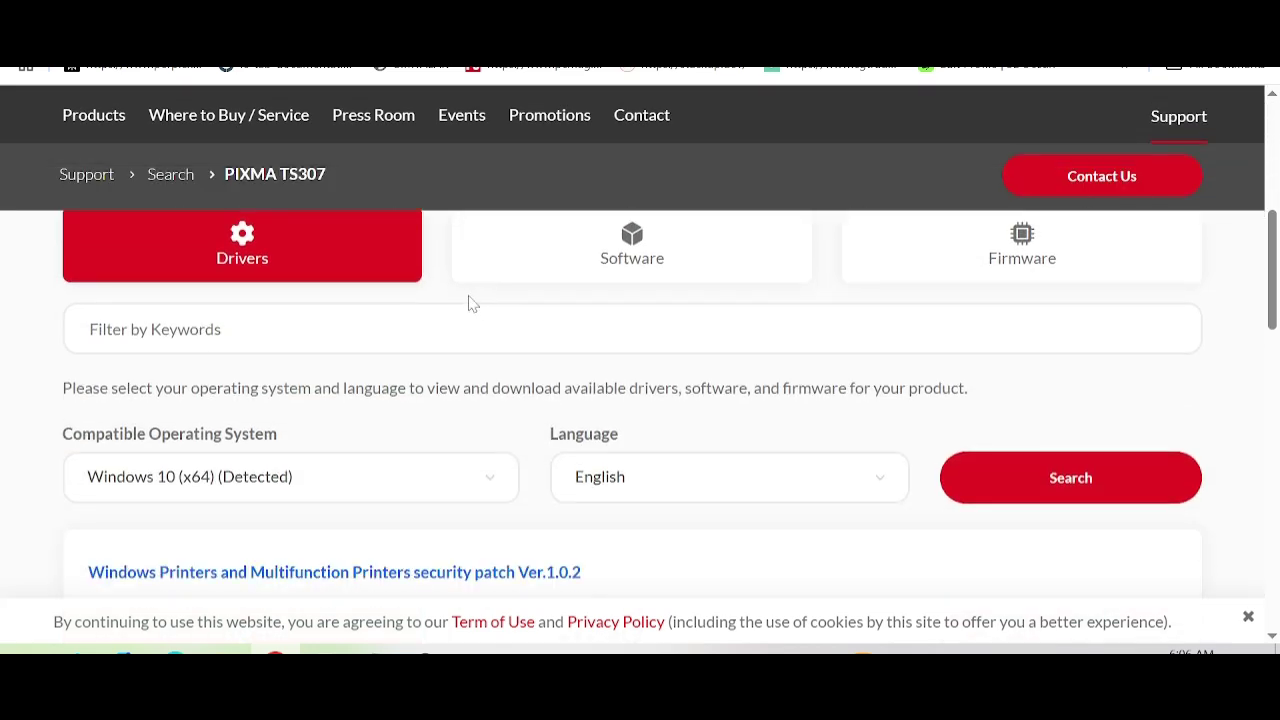
{"action": "scroll", "coordinate": [474, 304], "scroll_direction": "down", "scroll_amount": 2}
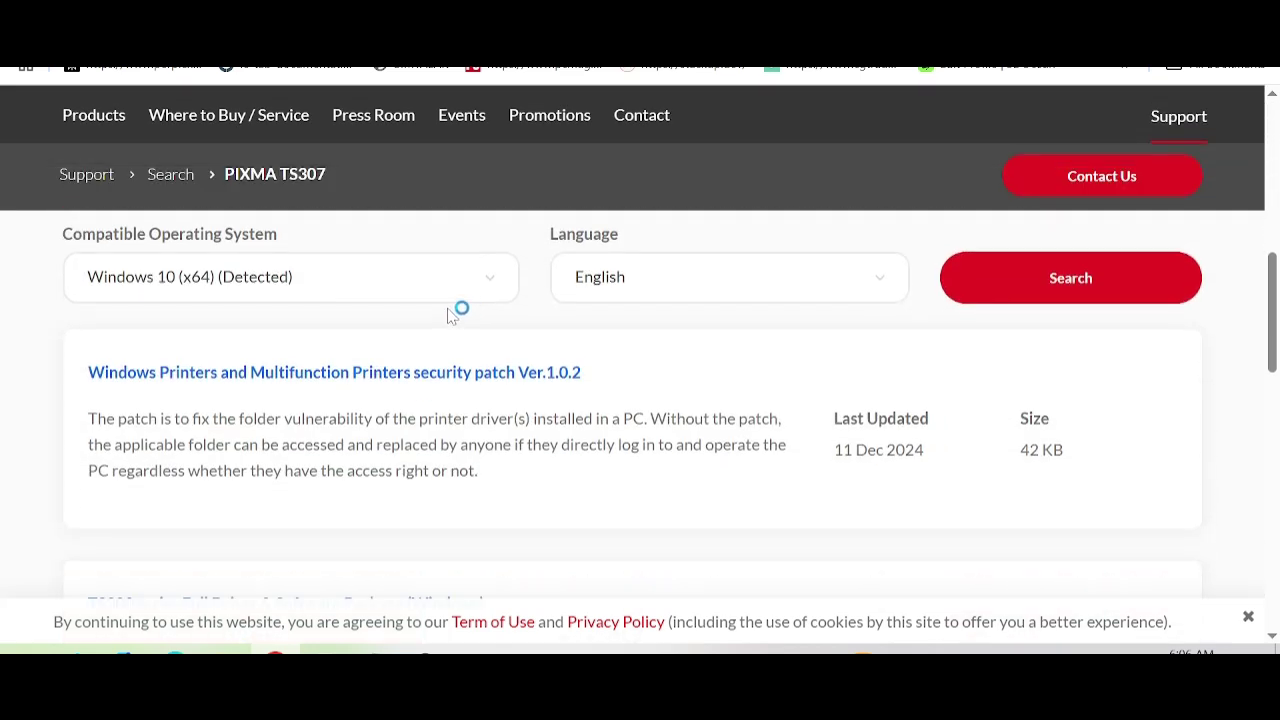
Change the Compatible Operating System filter from Windows 10 (x64) to Windows 11.
{"action": "scroll", "coordinate": [590, 450], "scroll_direction": "down", "scroll_amount": 2}
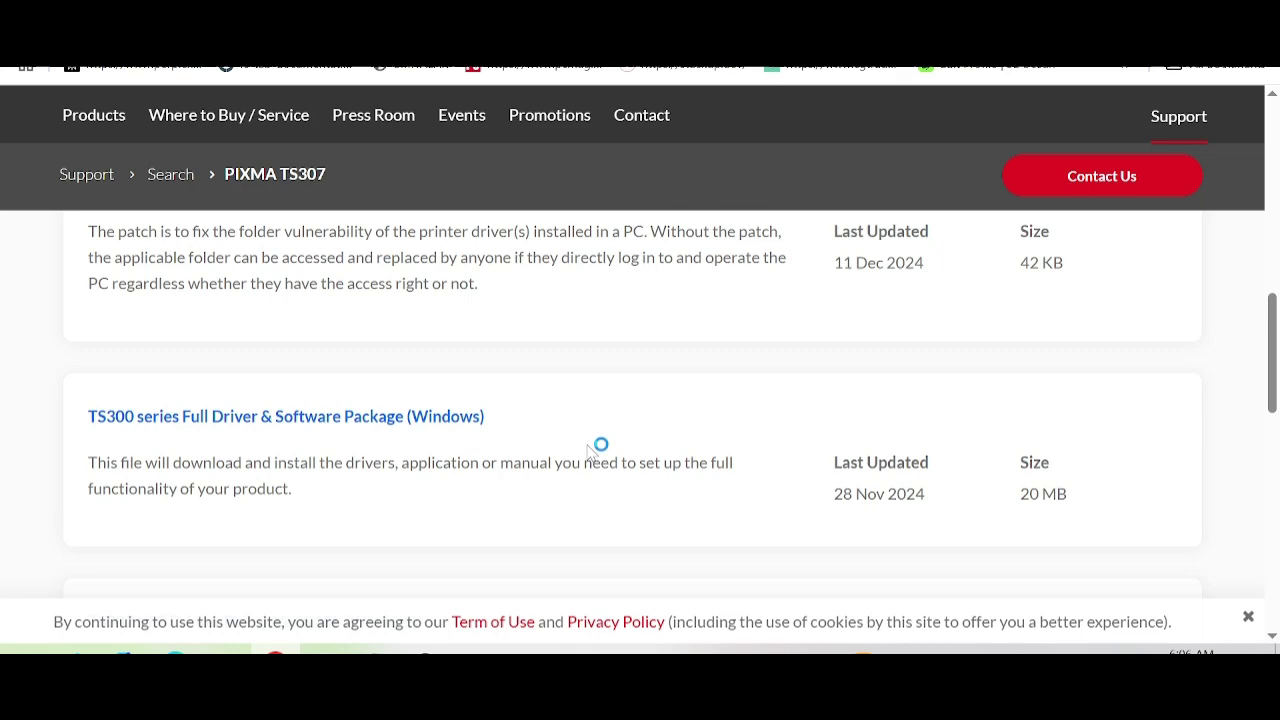
{"action": "scroll", "coordinate": [300, 405], "scroll_direction": "up", "scroll_amount": 3}
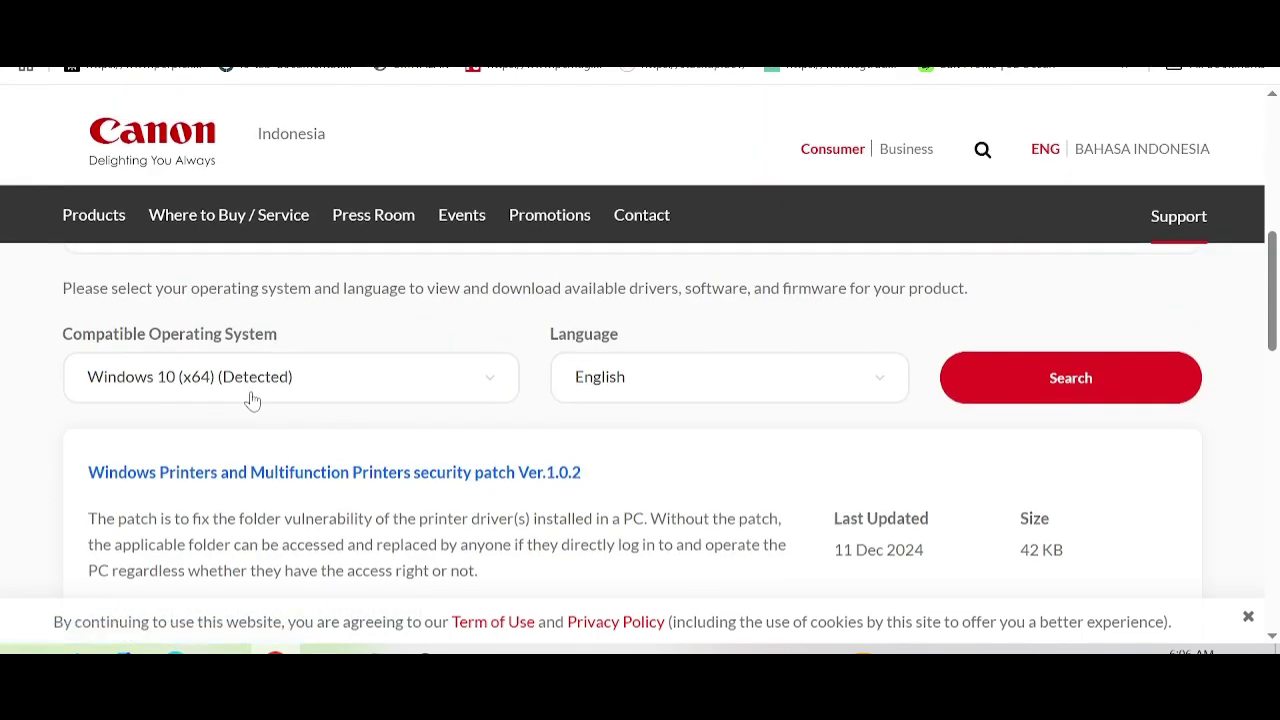
{"action": "left_click", "coordinate": [180, 386]}
{"action": "scroll", "coordinate": [680, 470], "scroll_direction": "up", "scroll_amount": 1}
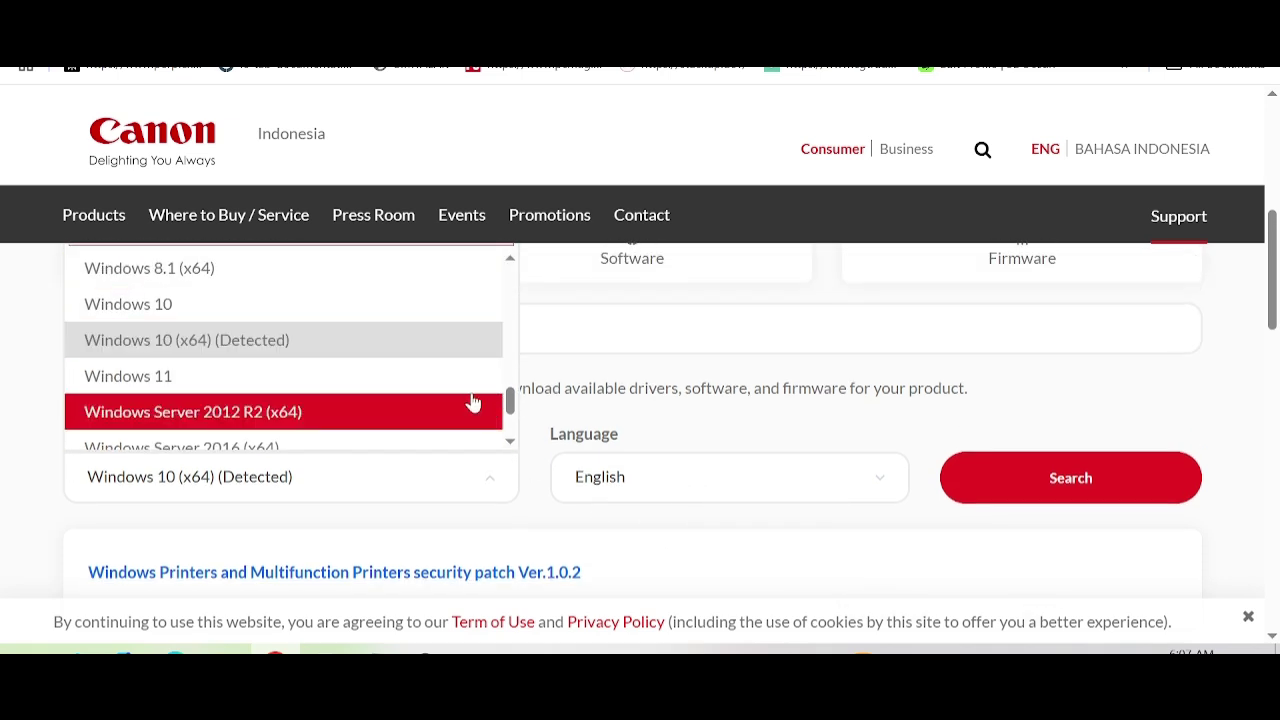
{"action": "scroll", "coordinate": [380, 400], "scroll_direction": "up", "scroll_amount": 3}
{"action": "scroll", "coordinate": [290, 395], "scroll_direction": "up", "scroll_amount": 3}
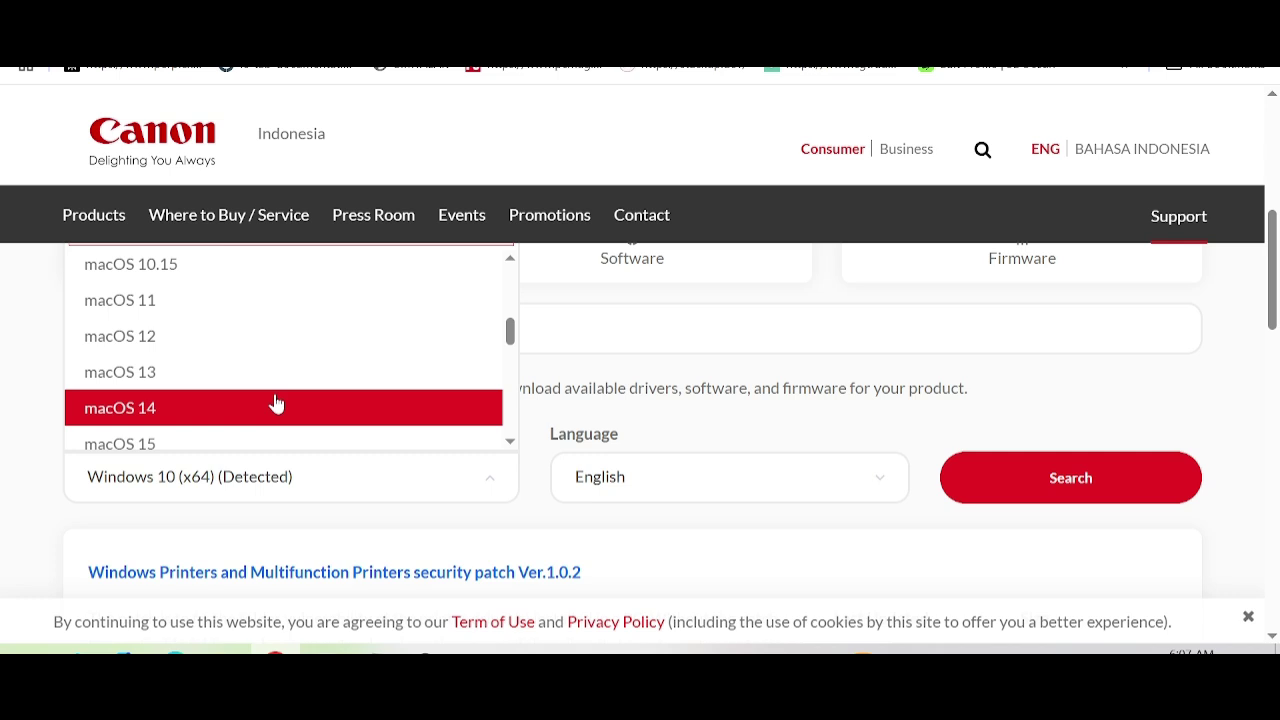
{"action": "scroll", "coordinate": [186, 354], "scroll_direction": "up", "scroll_amount": 2}
{"action": "scroll", "coordinate": [192, 412], "scroll_direction": "up", "scroll_amount": 6}
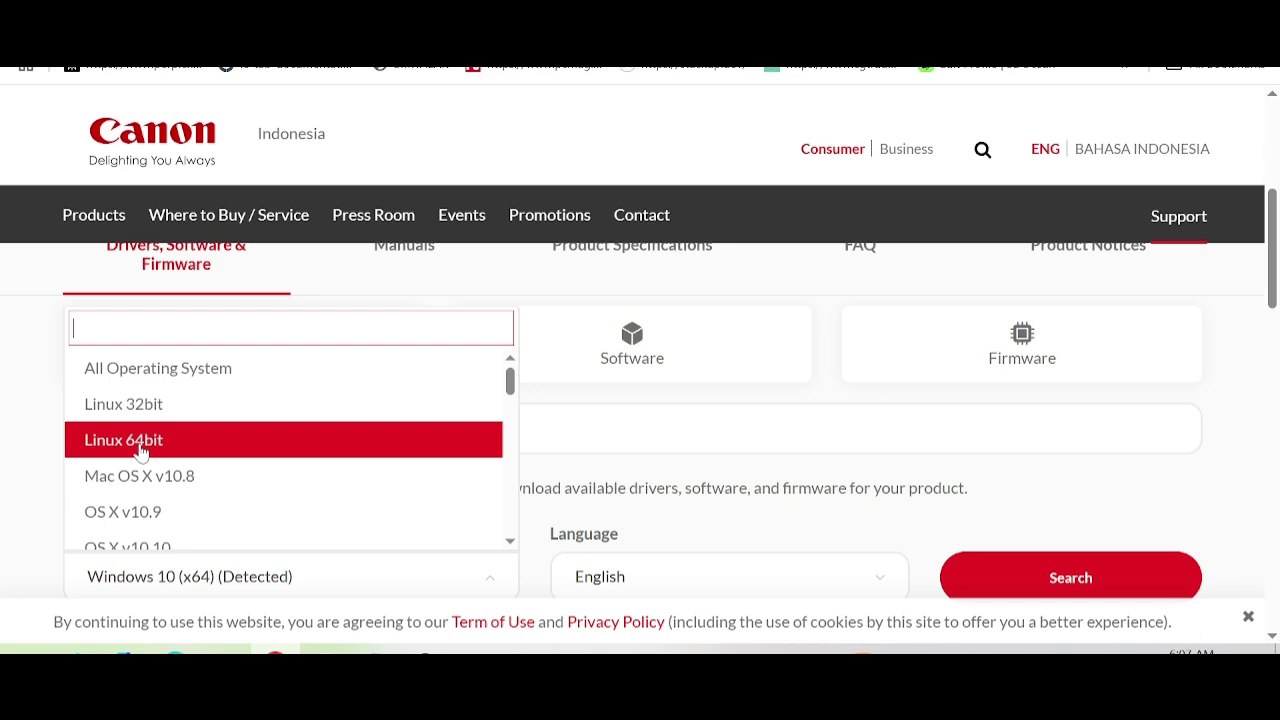
{"action": "scroll", "coordinate": [212, 418], "scroll_direction": "down", "scroll_amount": 3}
{"action": "scroll", "coordinate": [205, 395], "scroll_direction": "down", "scroll_amount": 3}
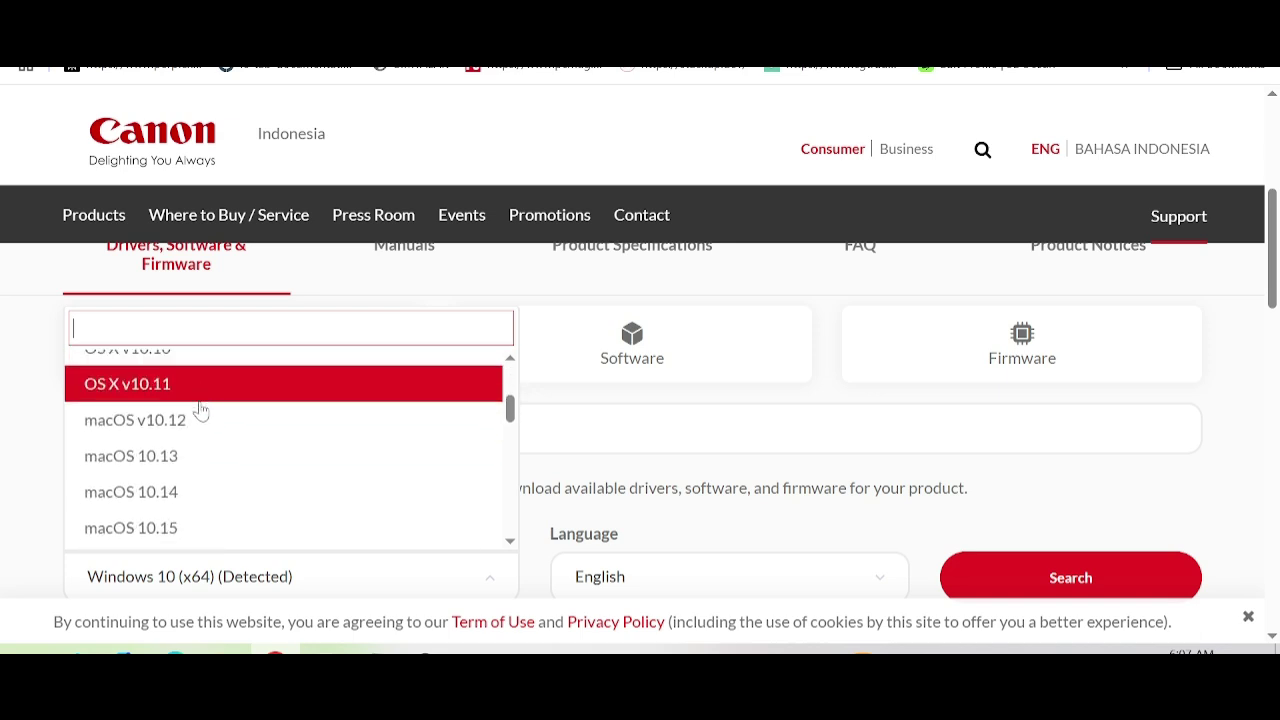
{"action": "scroll", "coordinate": [300, 412], "scroll_direction": "down", "scroll_amount": 3}
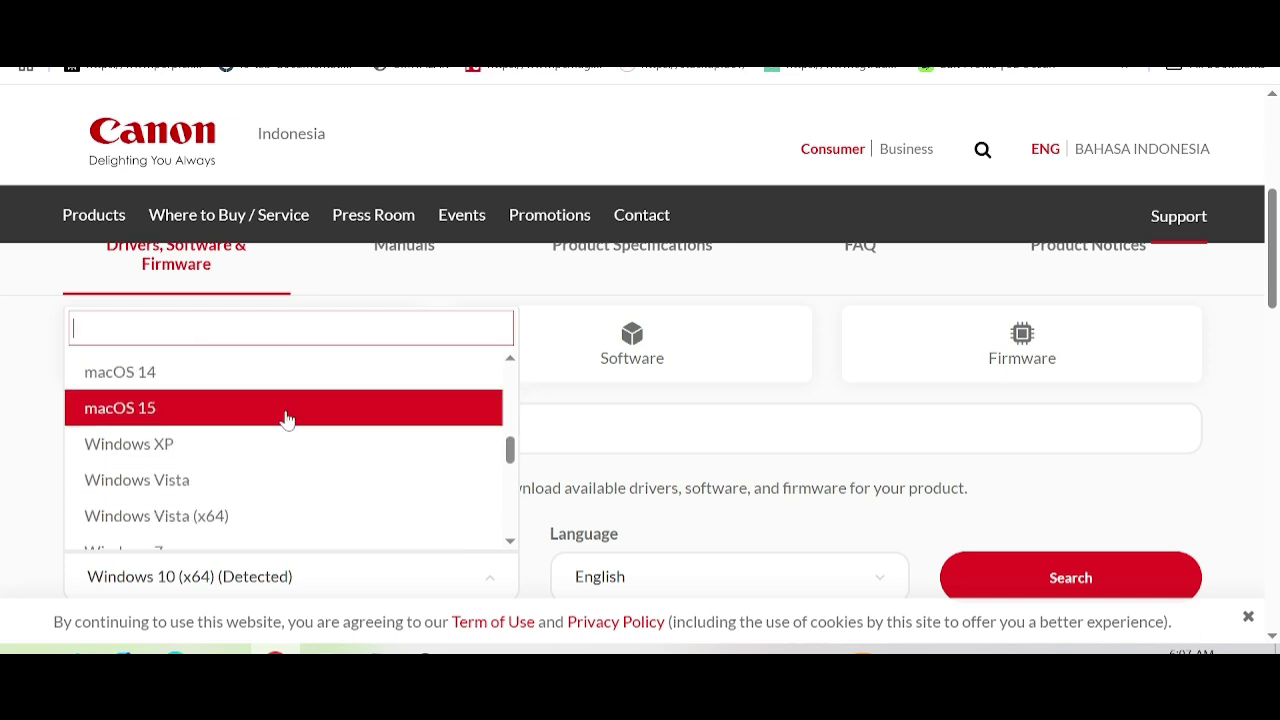
{"action": "scroll", "coordinate": [277, 418], "scroll_direction": "down", "scroll_amount": 5}
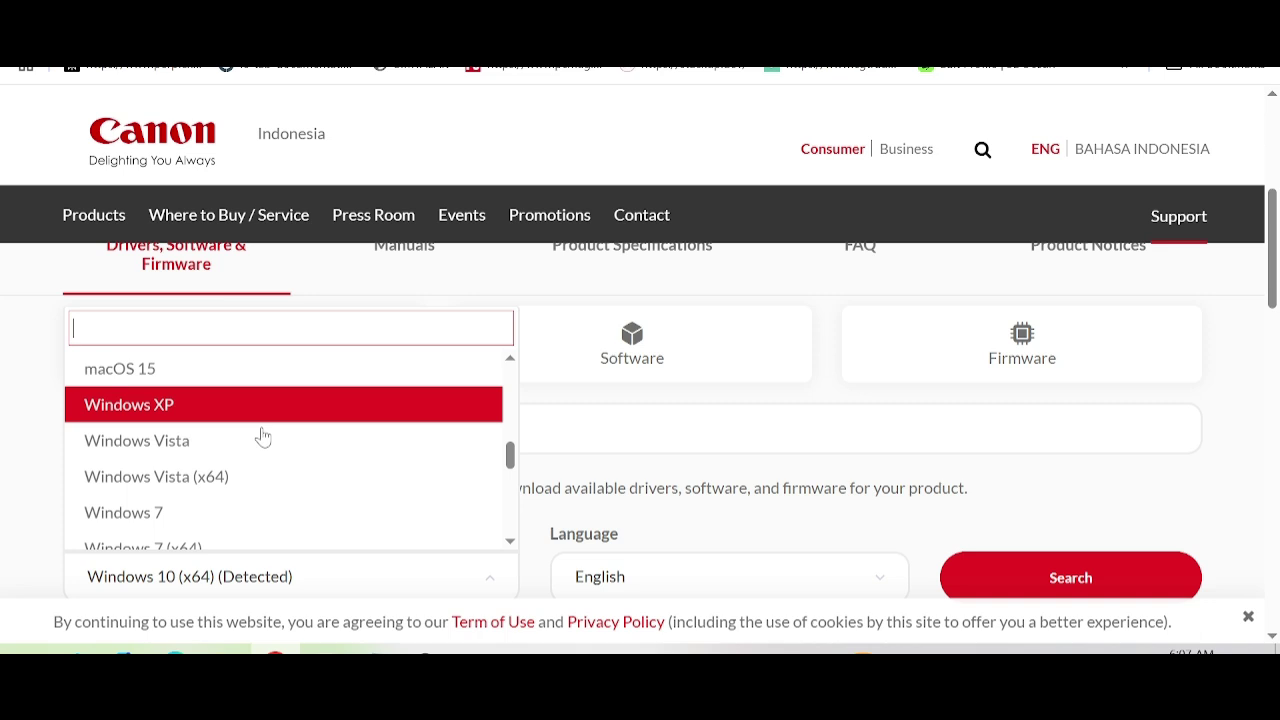
{"action": "scroll", "coordinate": [205, 455], "scroll_direction": "down", "scroll_amount": 4}
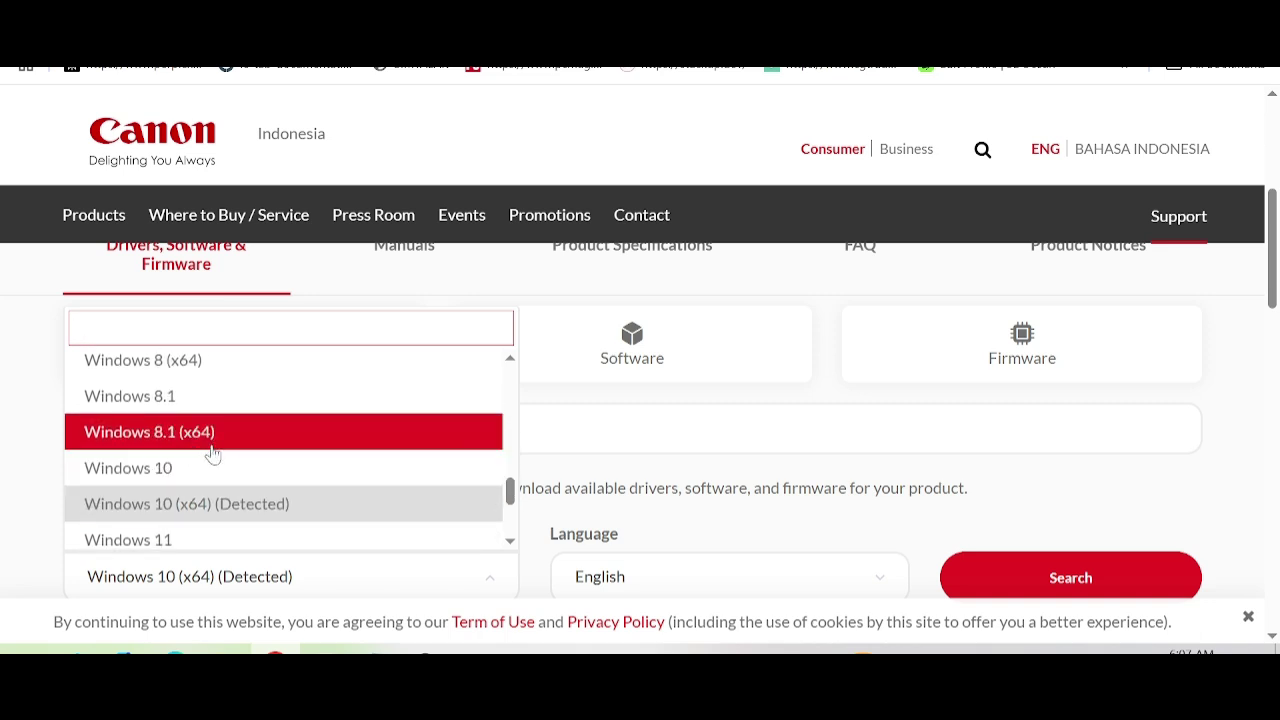
{"action": "left_click", "coordinate": [191, 440]}
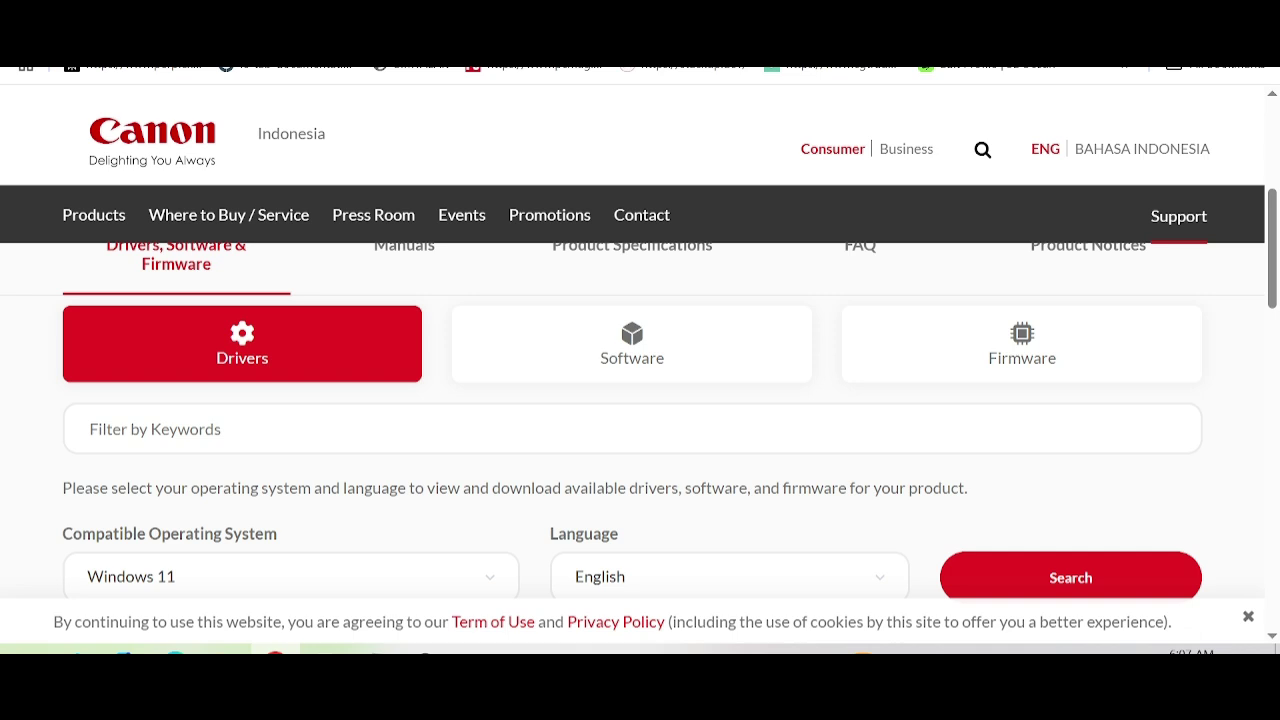
{"action": "scroll", "coordinate": [528, 423], "scroll_direction": "down", "scroll_amount": 3}
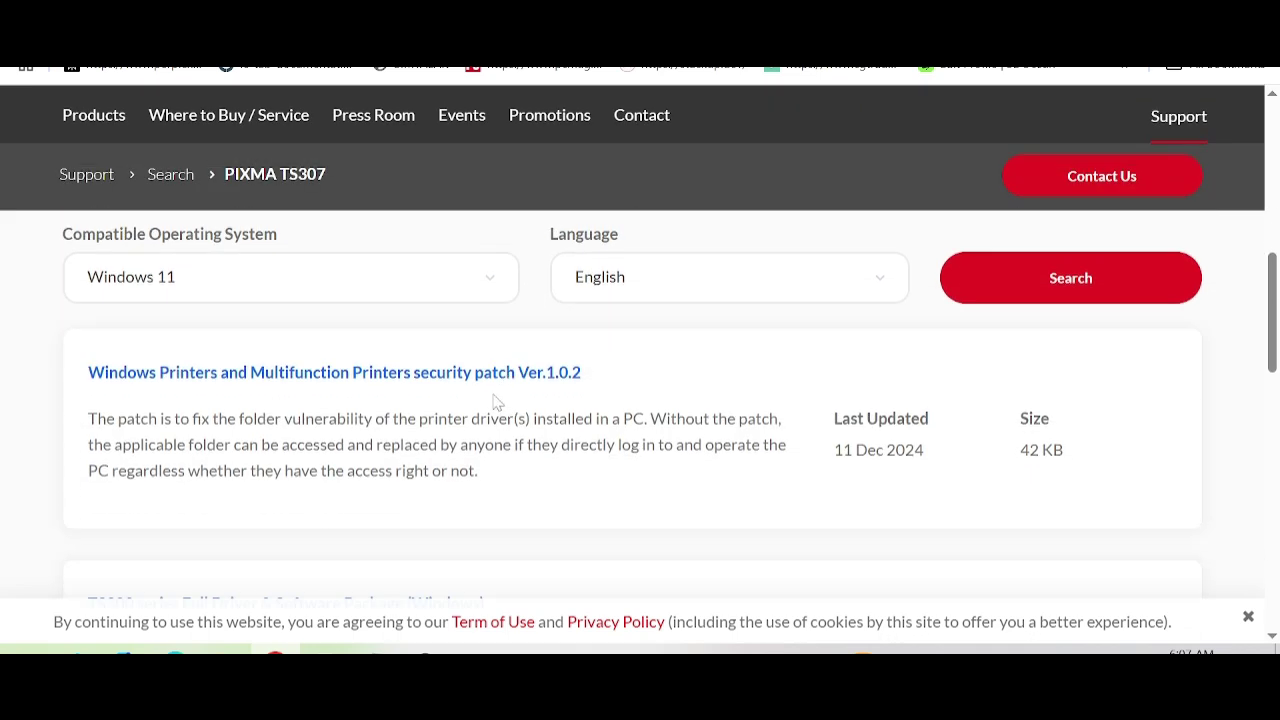
{"action": "scroll", "coordinate": [465, 380], "scroll_direction": "down", "scroll_amount": 2}
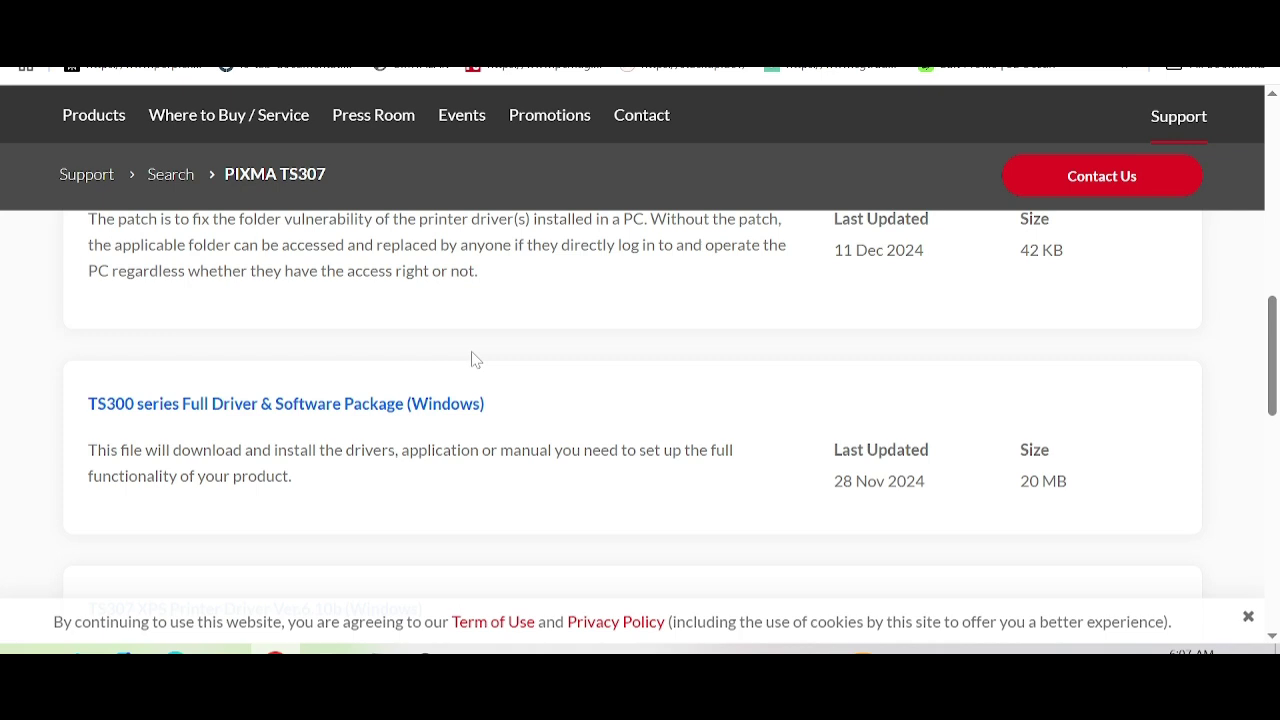
{"action": "scroll", "coordinate": [489, 346], "scroll_direction": "down", "scroll_amount": 3}
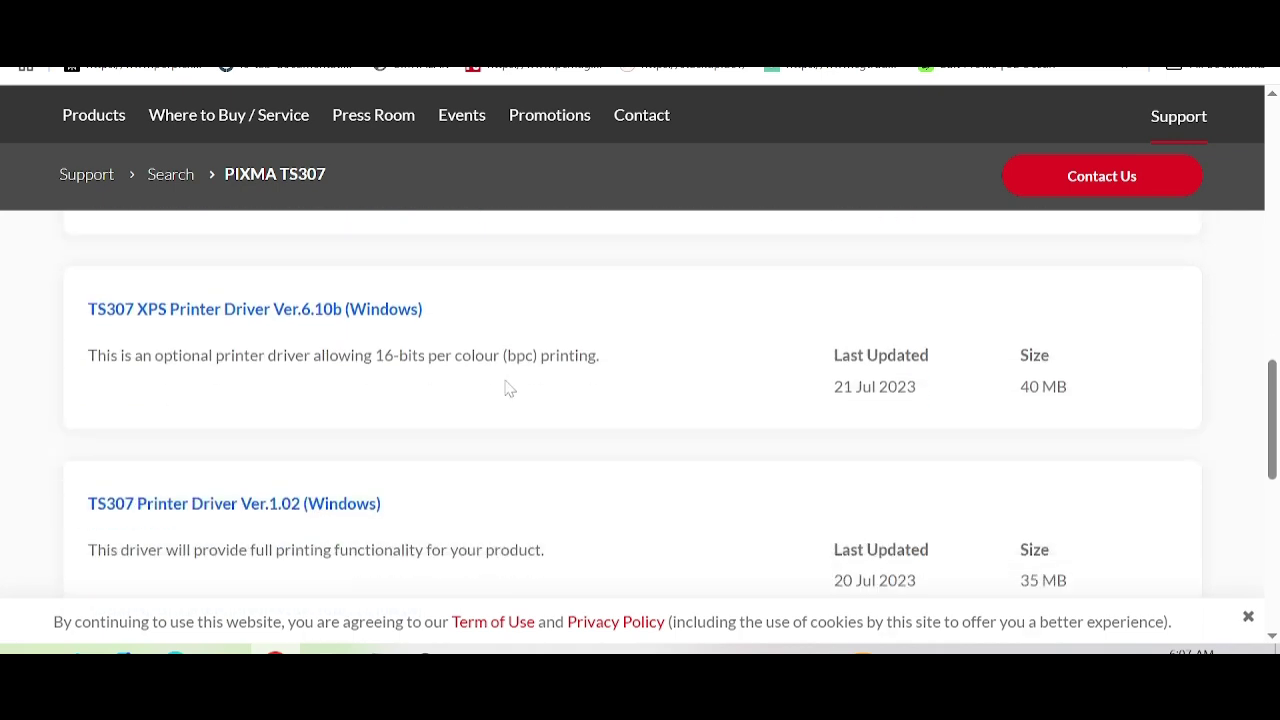
{"action": "scroll", "coordinate": [505, 388], "scroll_direction": "up", "scroll_amount": 2}
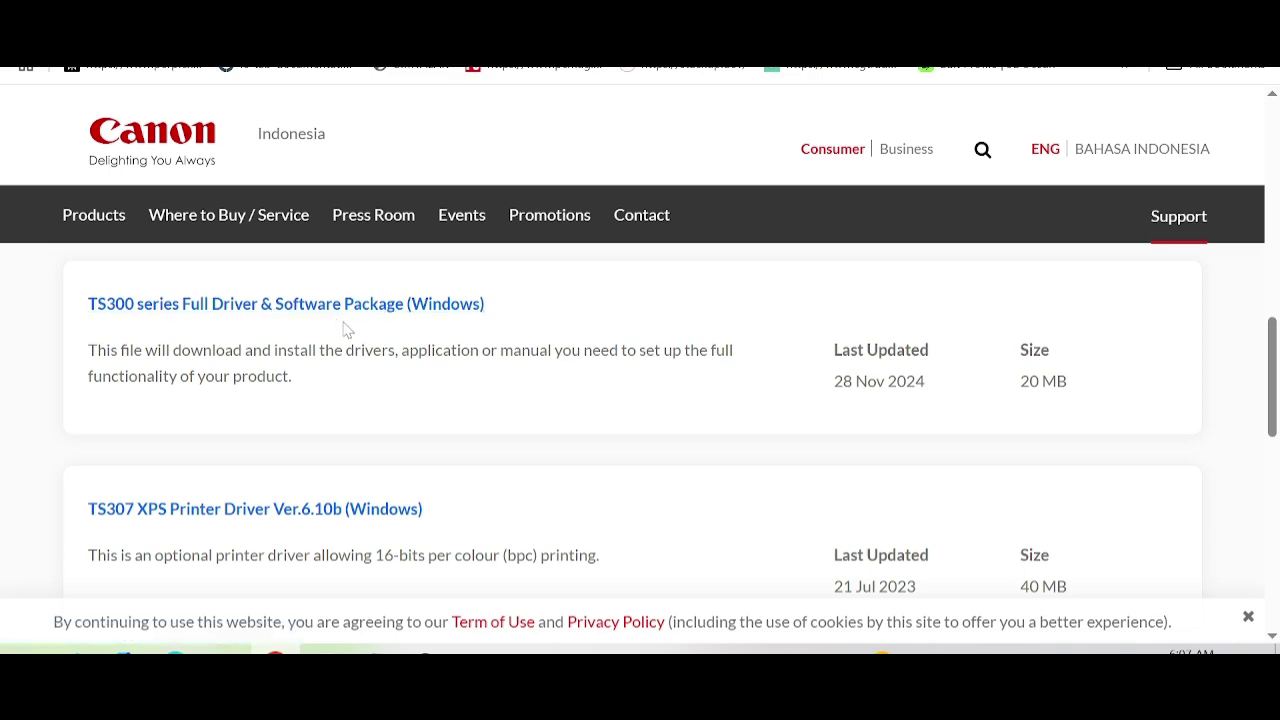
{"action": "scroll", "coordinate": [360, 310], "scroll_direction": "down", "scroll_amount": 1}
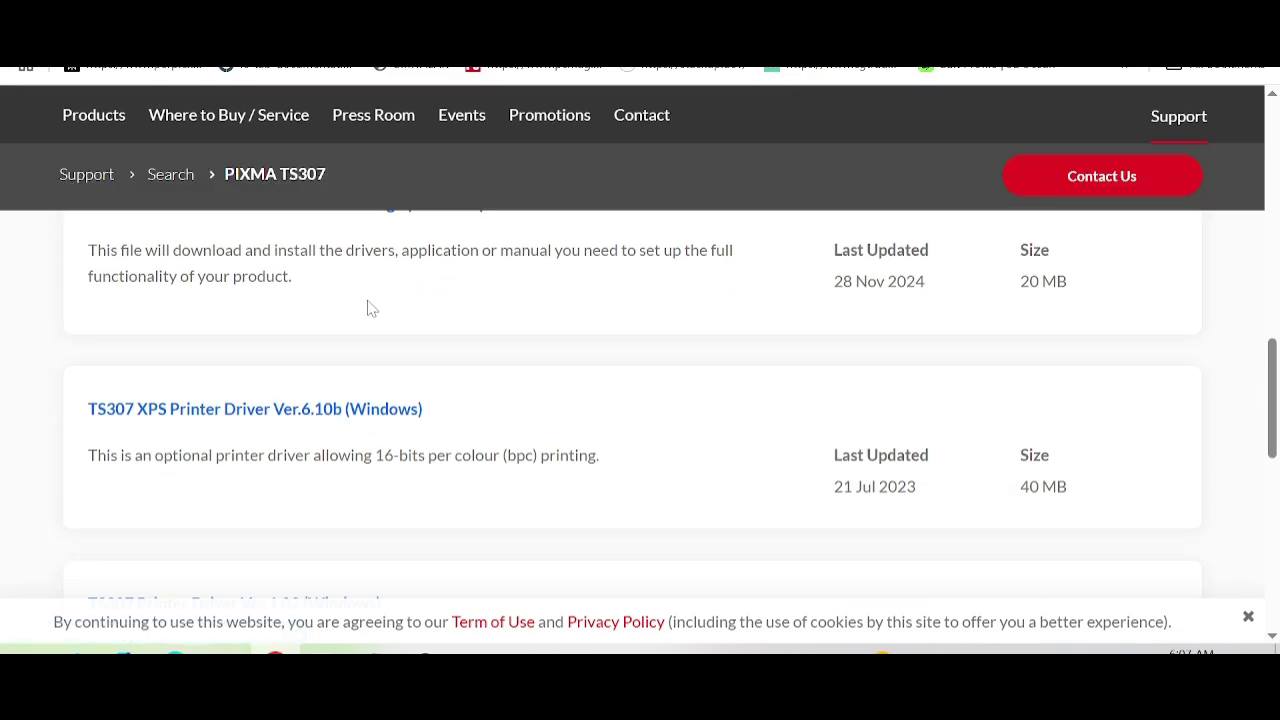
{"action": "scroll", "coordinate": [634, 414], "scroll_direction": "up", "scroll_amount": 10}
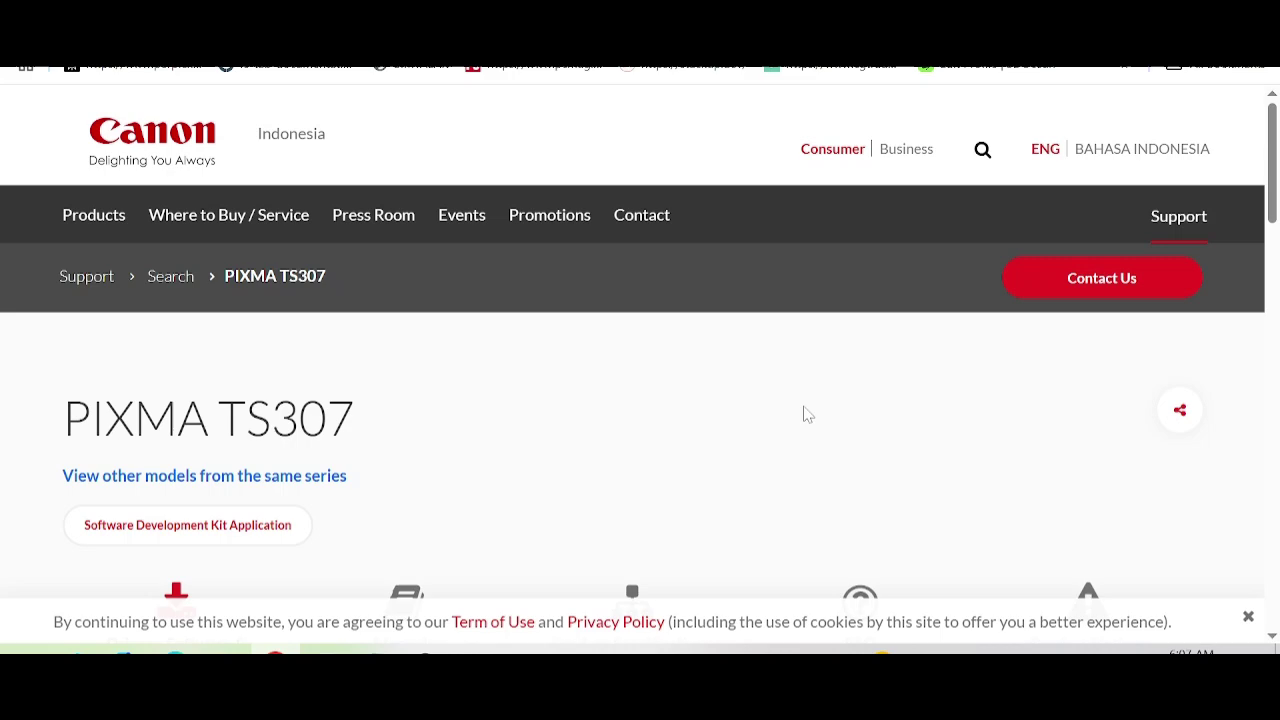
{"action": "scroll", "coordinate": [785, 418], "scroll_direction": "down", "scroll_amount": 8}
{"action": "scroll", "coordinate": [751, 411], "scroll_direction": "up", "scroll_amount": 1}
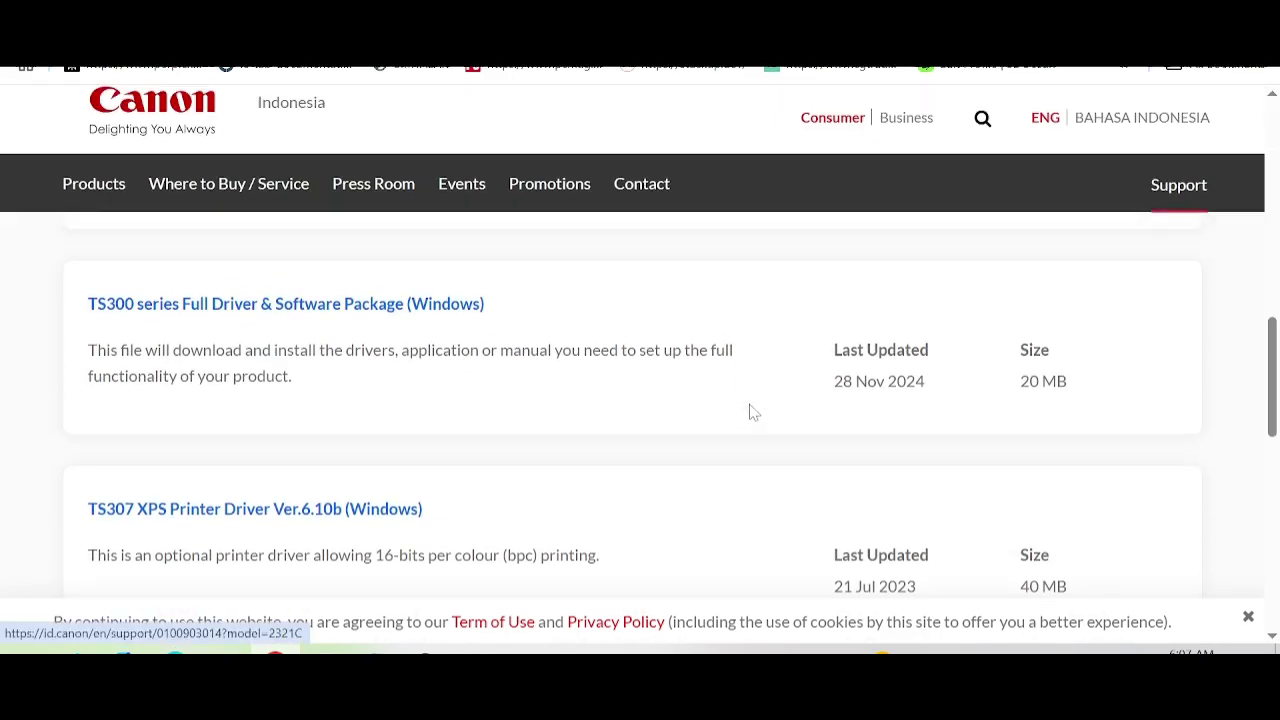
{"action": "scroll", "coordinate": [748, 407], "scroll_direction": "down", "scroll_amount": 2}
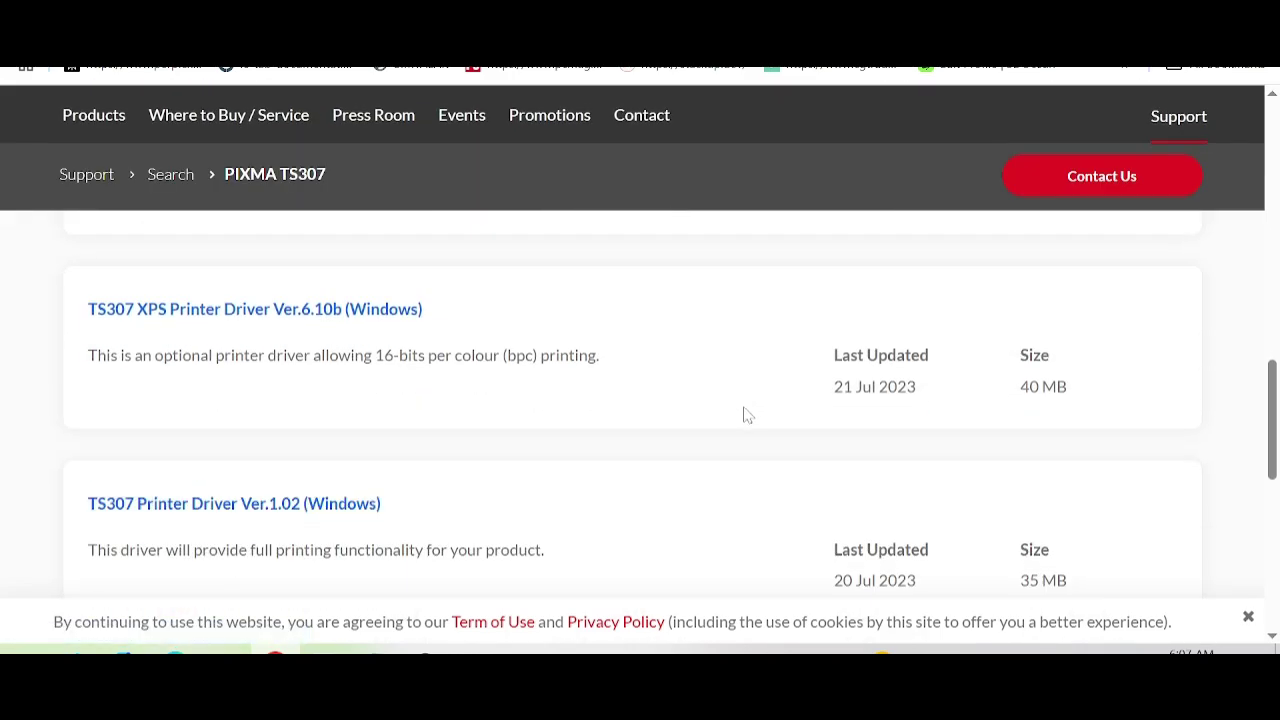
{"action": "scroll", "coordinate": [745, 415], "scroll_direction": "down", "scroll_amount": 1}
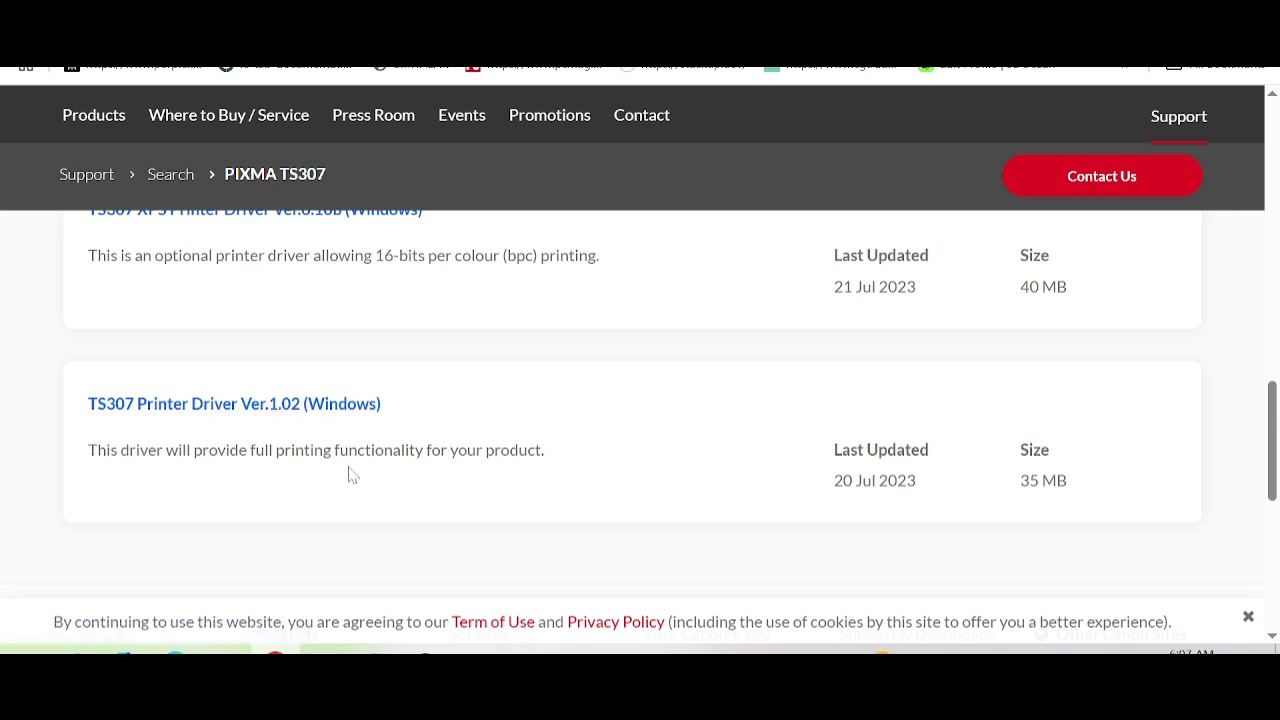
{"action": "left_click_drag", "start_coordinate": [255, 450], "coordinate": [393, 470]}
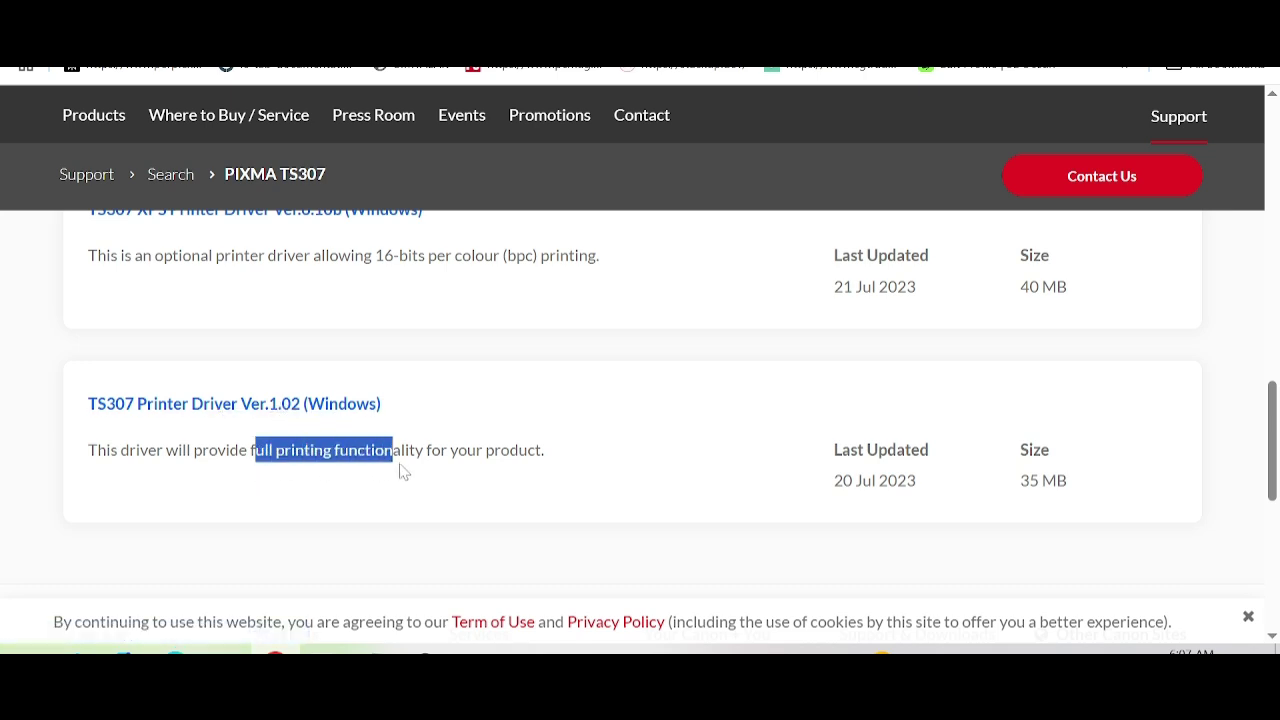
{"action": "scroll", "coordinate": [517, 474], "scroll_direction": "down", "scroll_amount": 2}
{"action": "scroll", "coordinate": [863, 477], "scroll_direction": "up", "scroll_amount": 3}
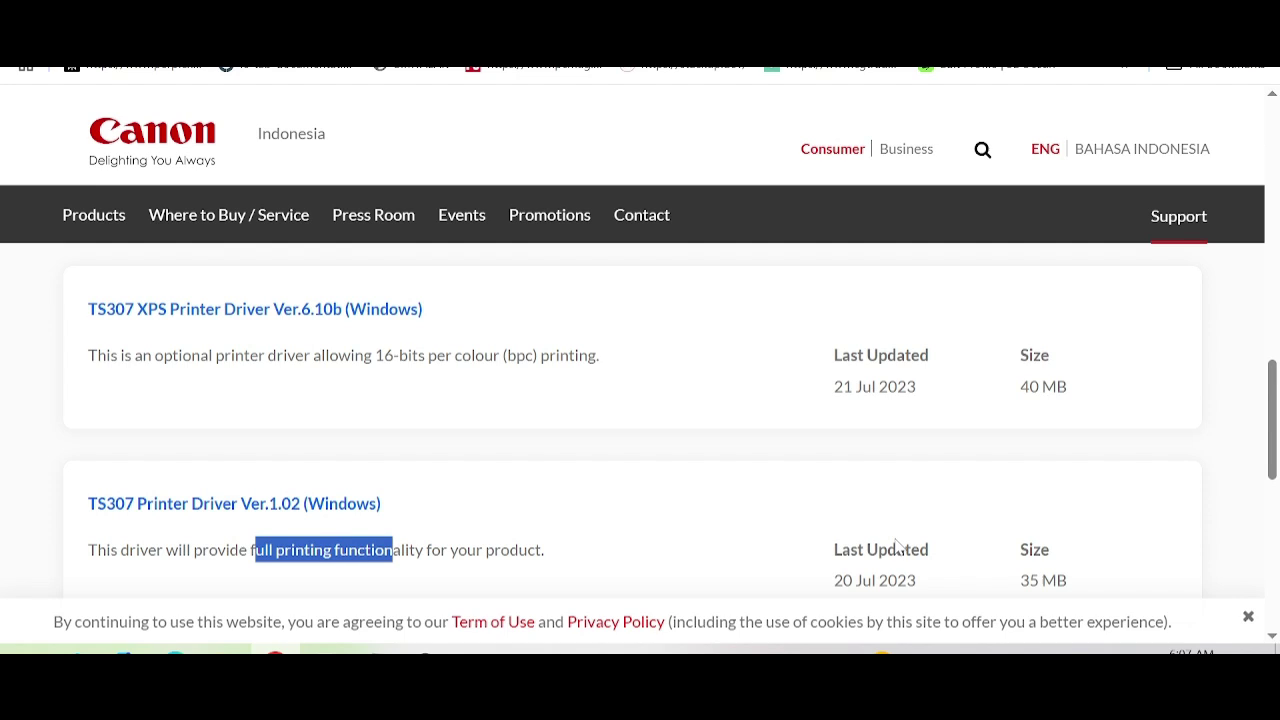
{"action": "scroll", "coordinate": [897, 543], "scroll_direction": "down", "scroll_amount": 1}
{"action": "left_click_drag", "start_coordinate": [836, 449], "coordinate": [960, 503]}
{"action": "scroll", "coordinate": [855, 517], "scroll_direction": "up", "scroll_amount": 1}
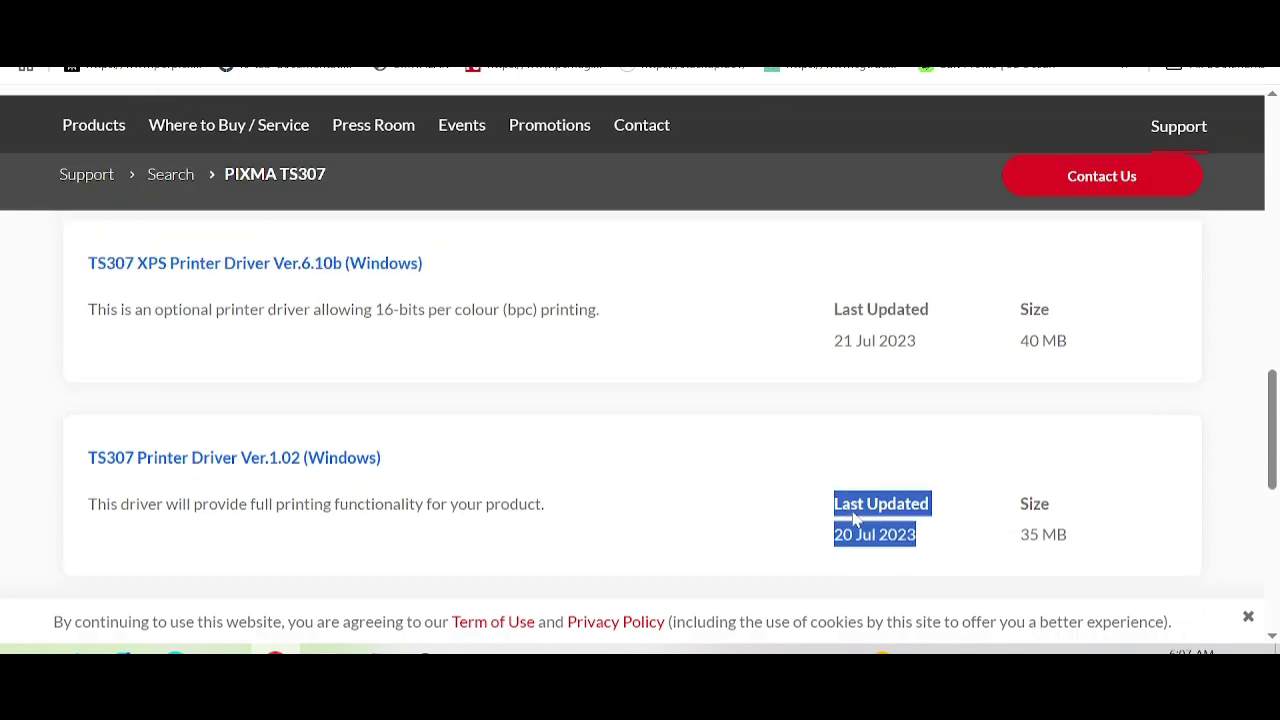
{"action": "scroll", "coordinate": [855, 517], "scroll_direction": "up", "scroll_amount": 4}
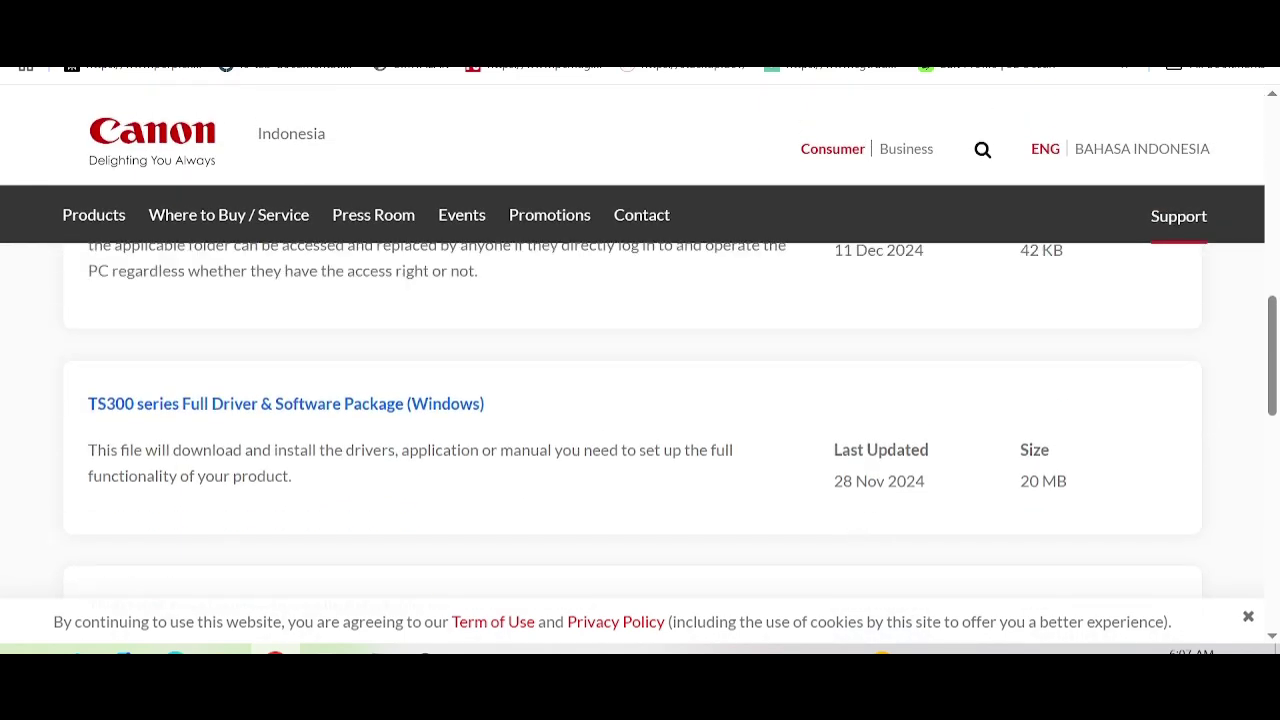
{"action": "left_click_drag", "start_coordinate": [826, 452], "coordinate": [922, 508]}
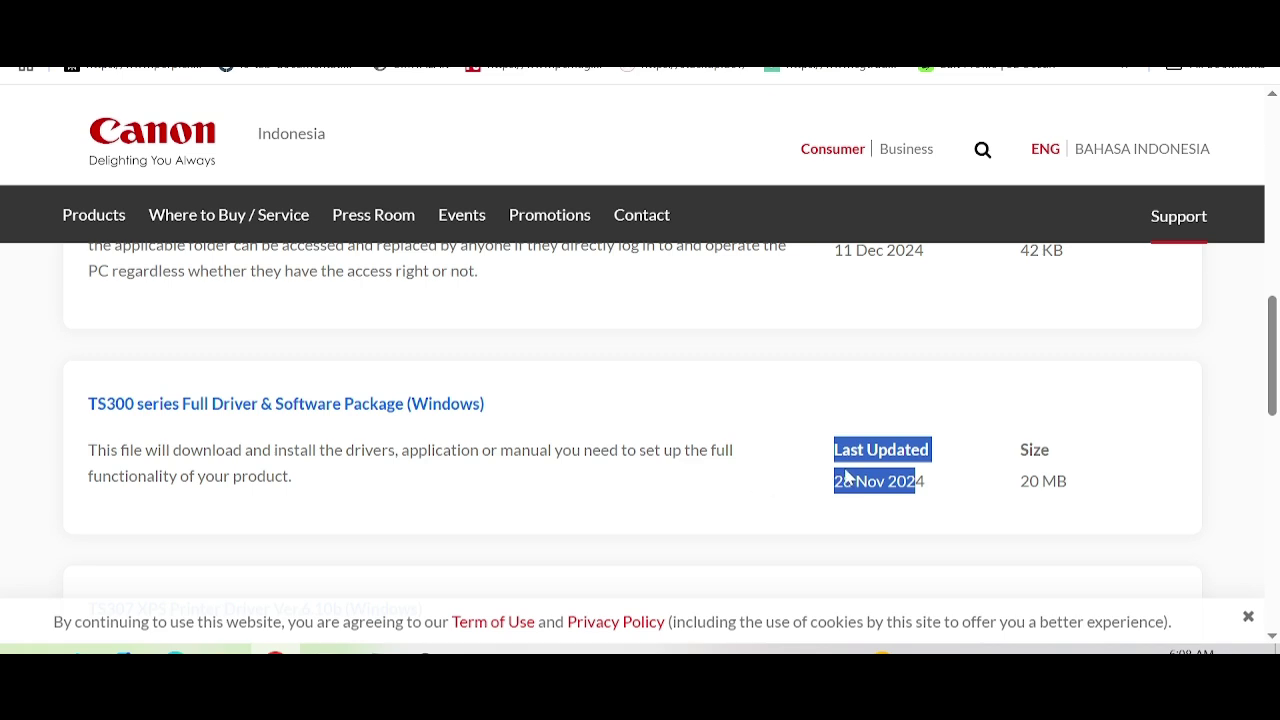
{"action": "scroll", "coordinate": [723, 491], "scroll_direction": "up", "scroll_amount": 1}
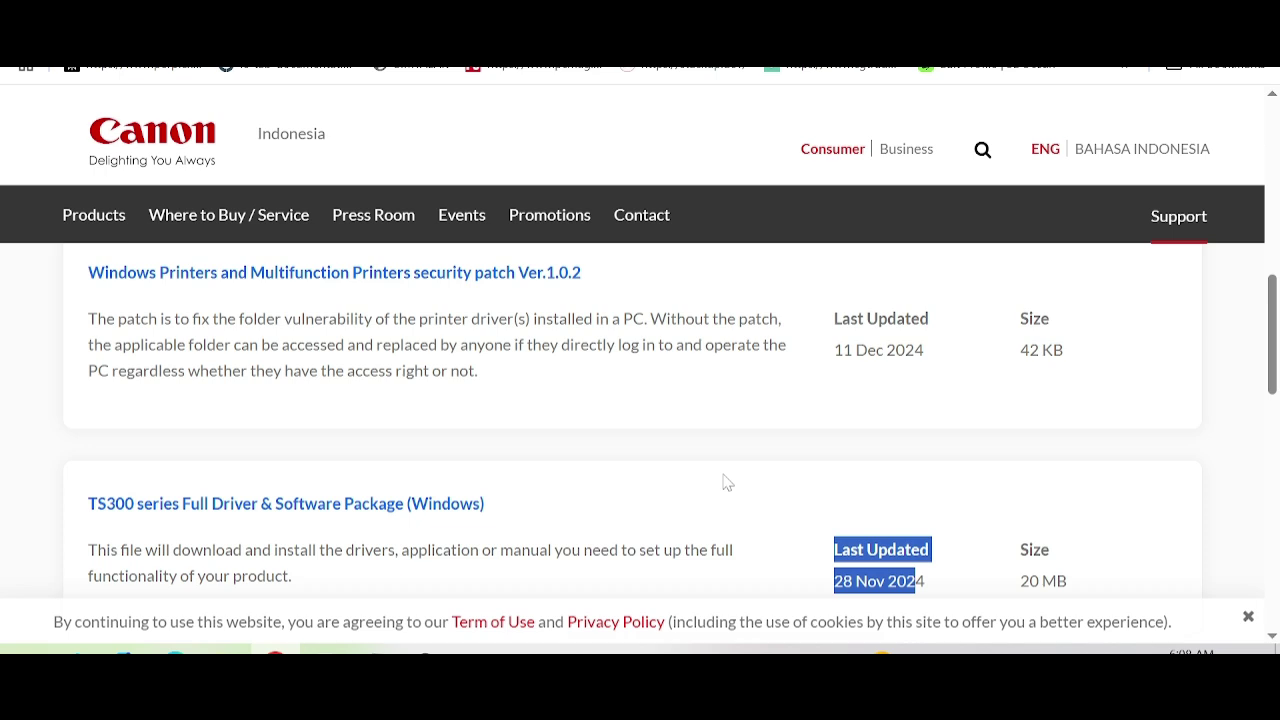
{"action": "scroll", "coordinate": [687, 465], "scroll_direction": "down", "scroll_amount": 1}
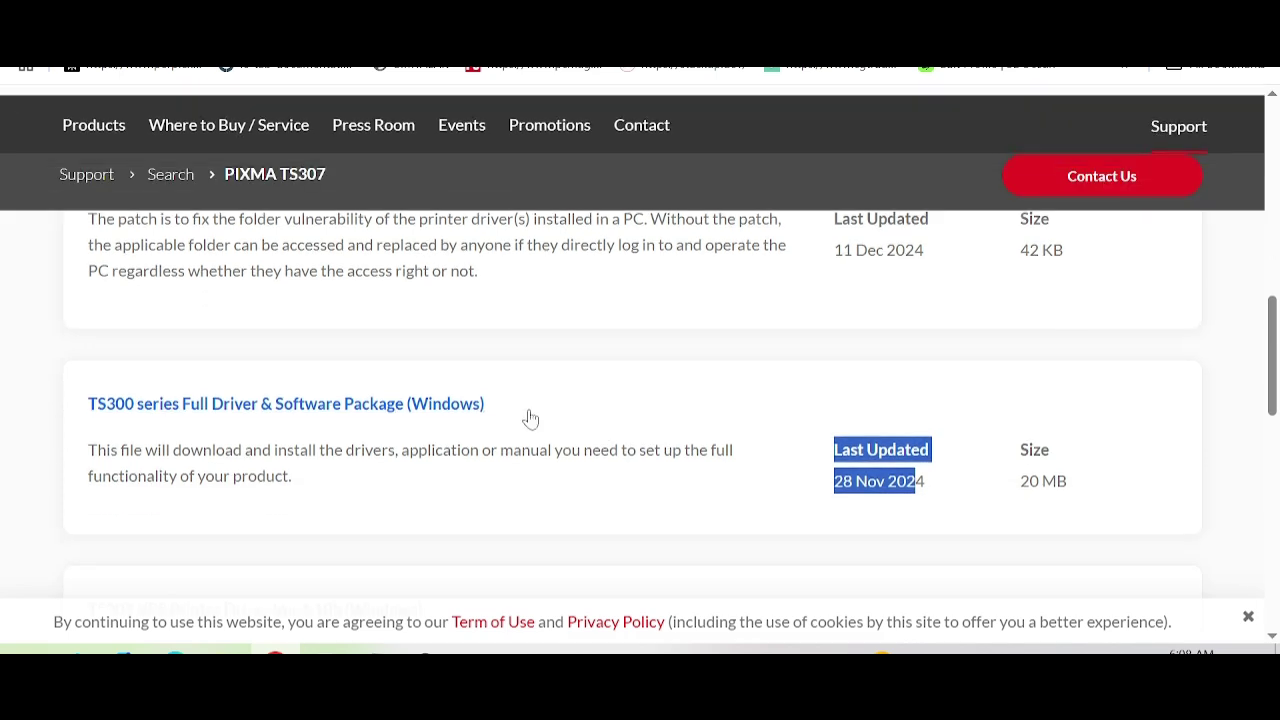
Open the TS300 series Full Driver & Software Package (Windows) page and download win-ts300-1_6-n_mcd.exe.
{"action": "left_click", "coordinate": [234, 403]}
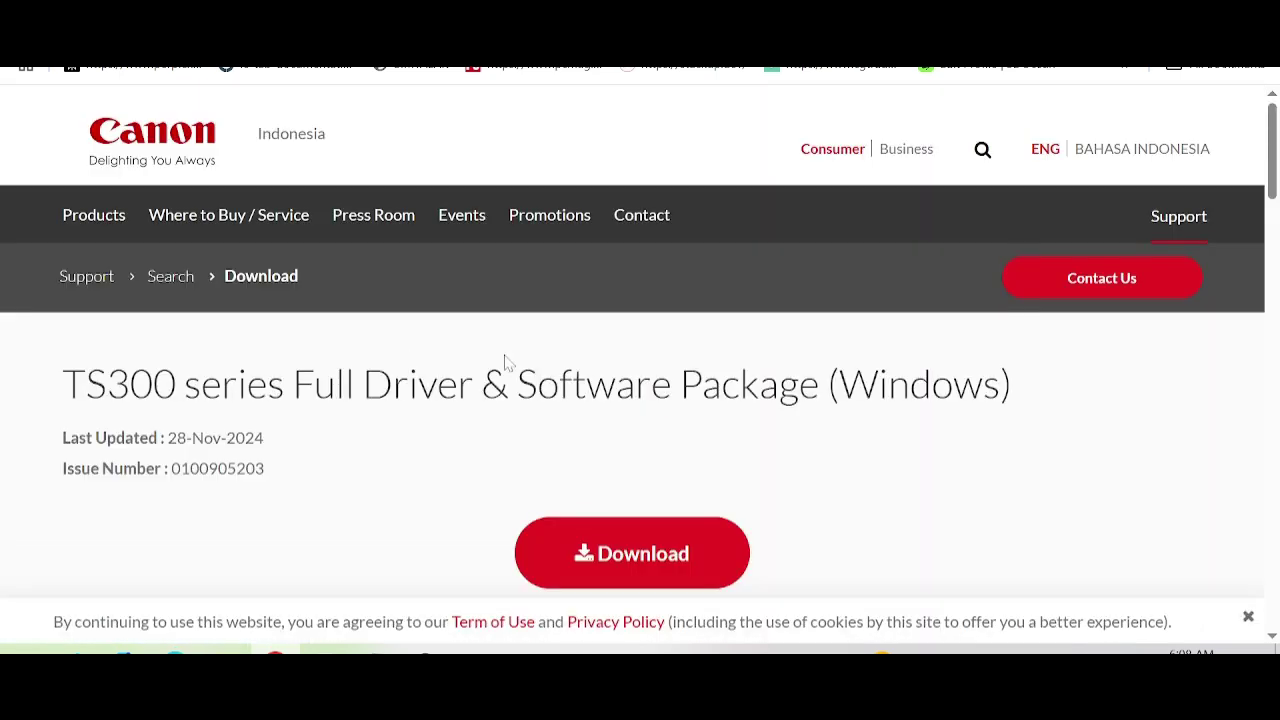
{"action": "scroll", "coordinate": [505, 363], "scroll_direction": "down", "scroll_amount": 1}
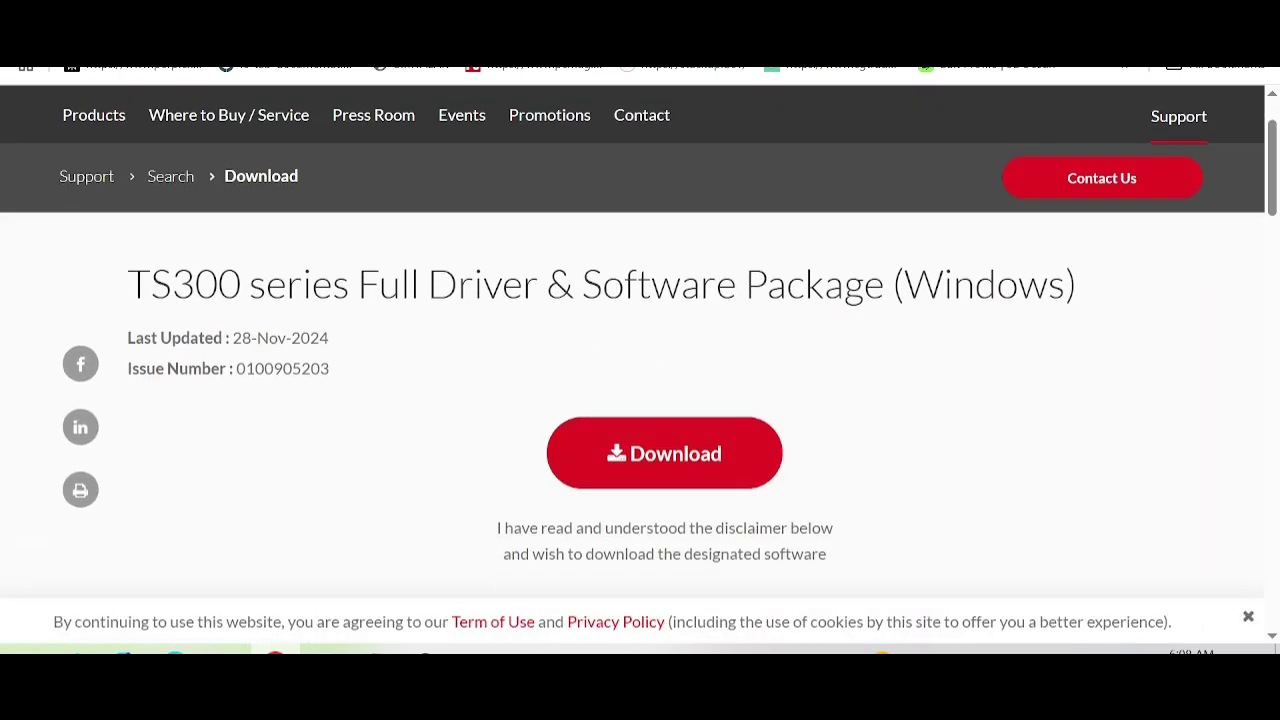
{"action": "left_click", "coordinate": [652, 456]}
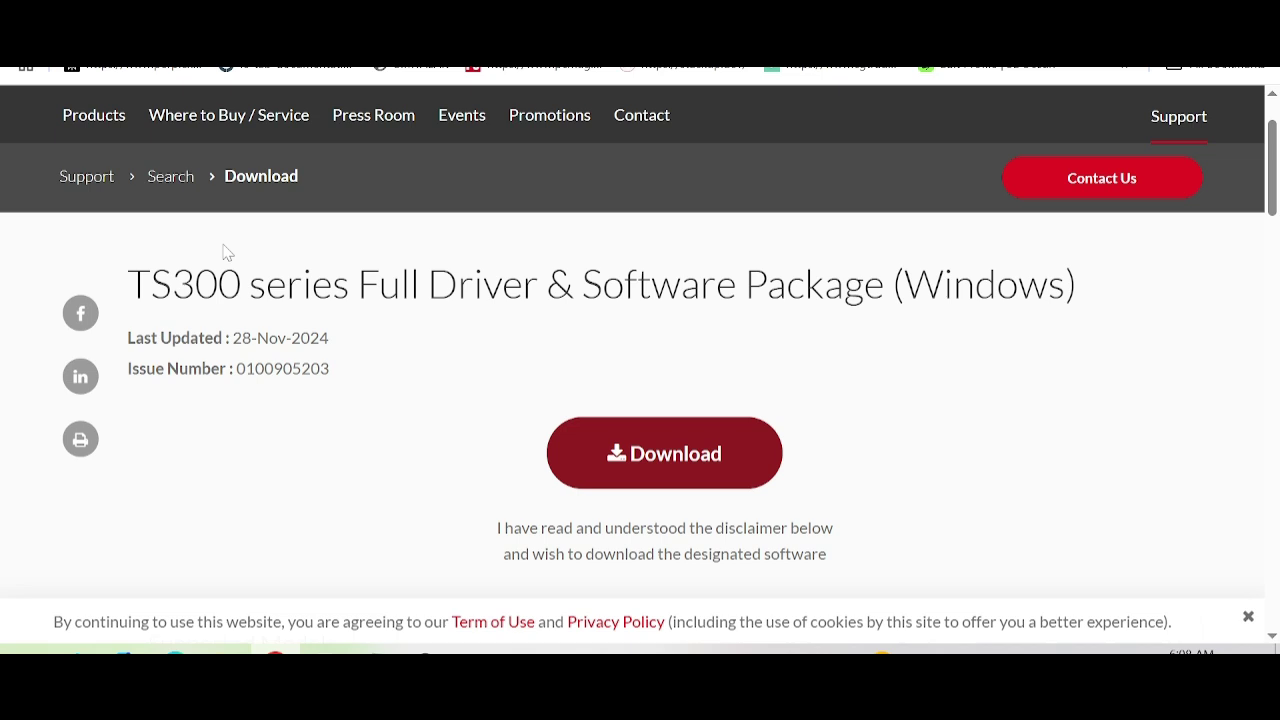
Review the package's file details and supported models, including PIXMA TS307.
{"action": "scroll", "coordinate": [228, 253], "scroll_direction": "up", "scroll_amount": 1}
{"action": "scroll", "coordinate": [316, 348], "scroll_direction": "down", "scroll_amount": 4}
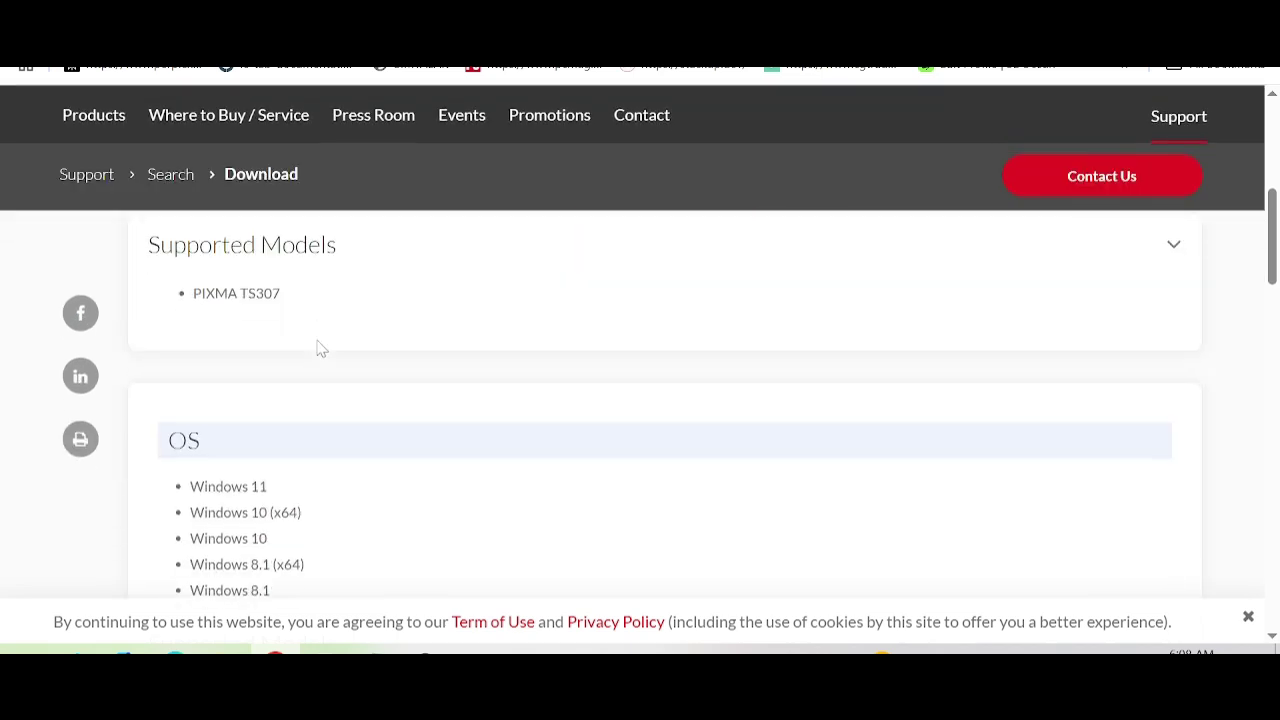
{"action": "scroll", "coordinate": [268, 254], "scroll_direction": "down", "scroll_amount": 3}
{"action": "scroll", "coordinate": [392, 316], "scroll_direction": "down", "scroll_amount": 4}
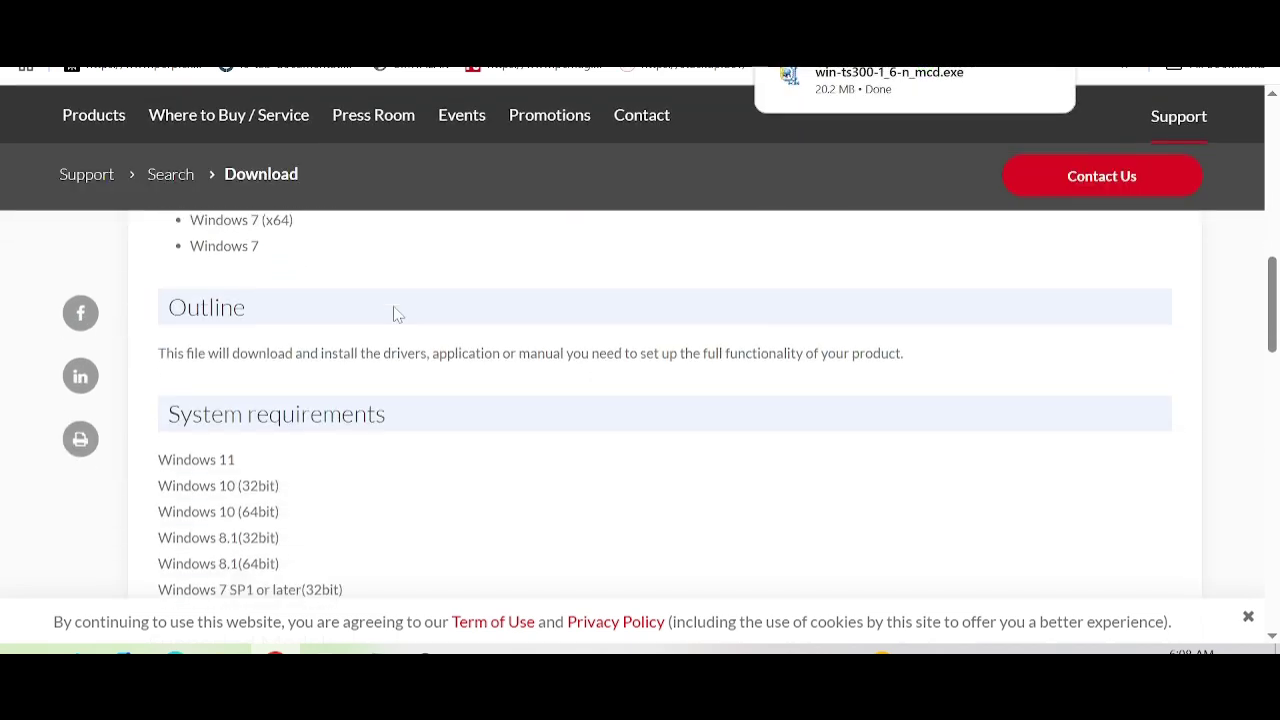
{"action": "scroll", "coordinate": [357, 337], "scroll_direction": "down", "scroll_amount": 1}
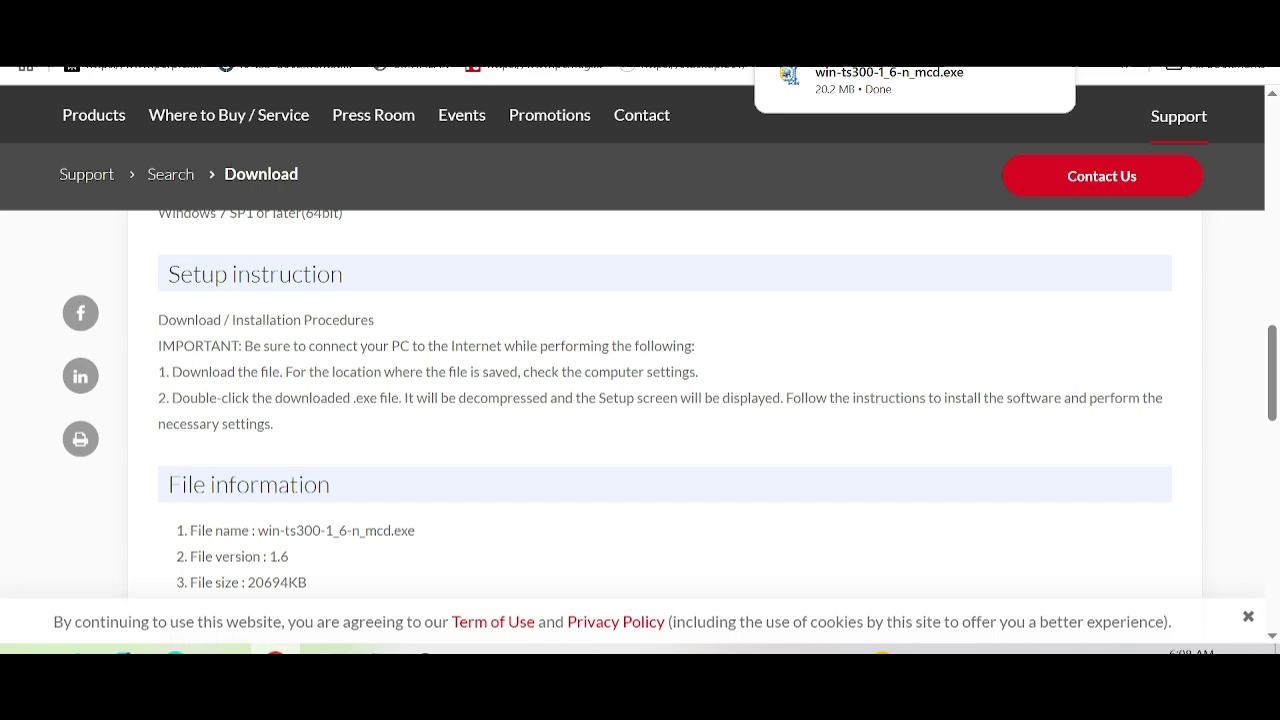
{"action": "scroll", "coordinate": [348, 295], "scroll_direction": "up", "scroll_amount": 7}
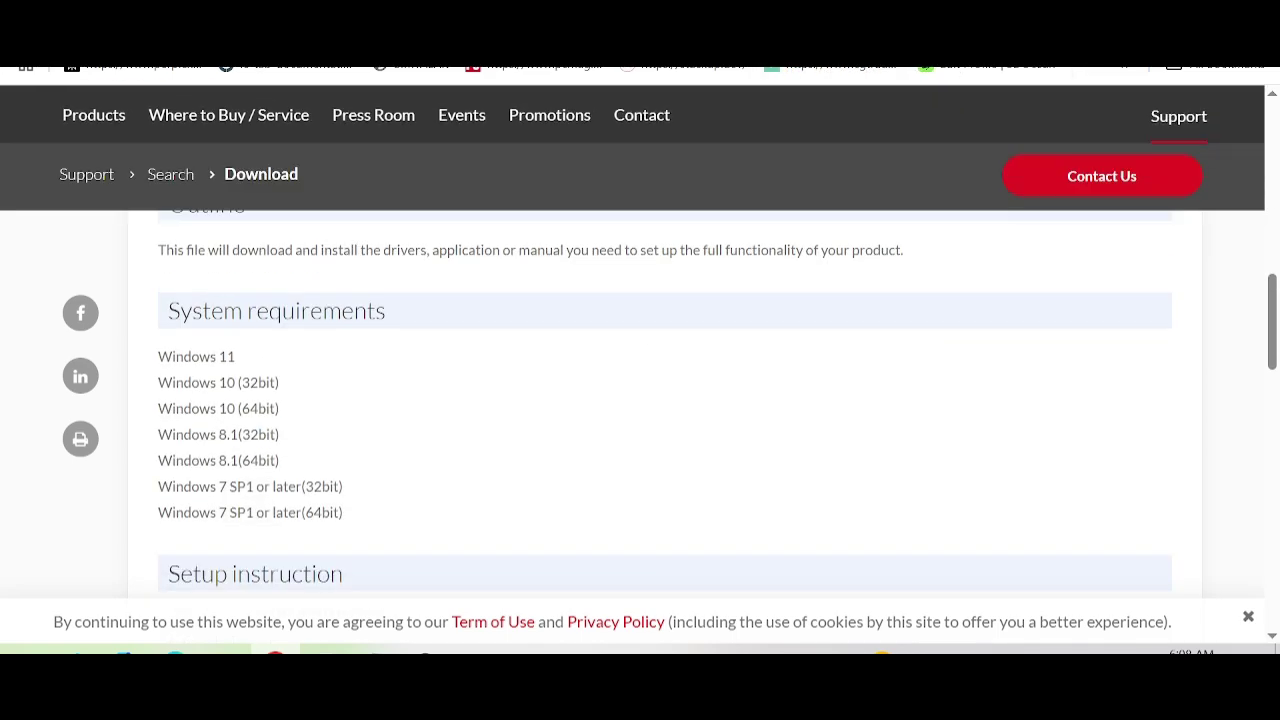
{"action": "scroll", "coordinate": [357, 317], "scroll_direction": "up", "scroll_amount": 1}
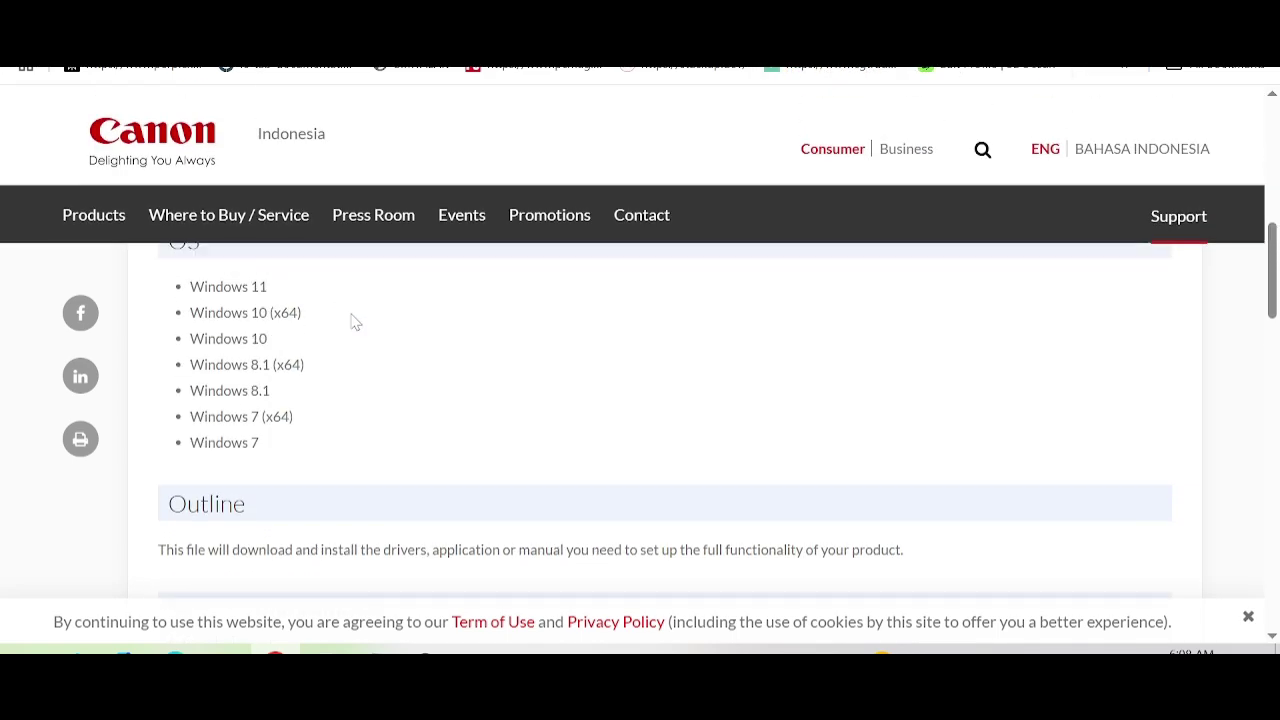
{"action": "scroll", "coordinate": [355, 330], "scroll_direction": "up", "scroll_amount": 4}
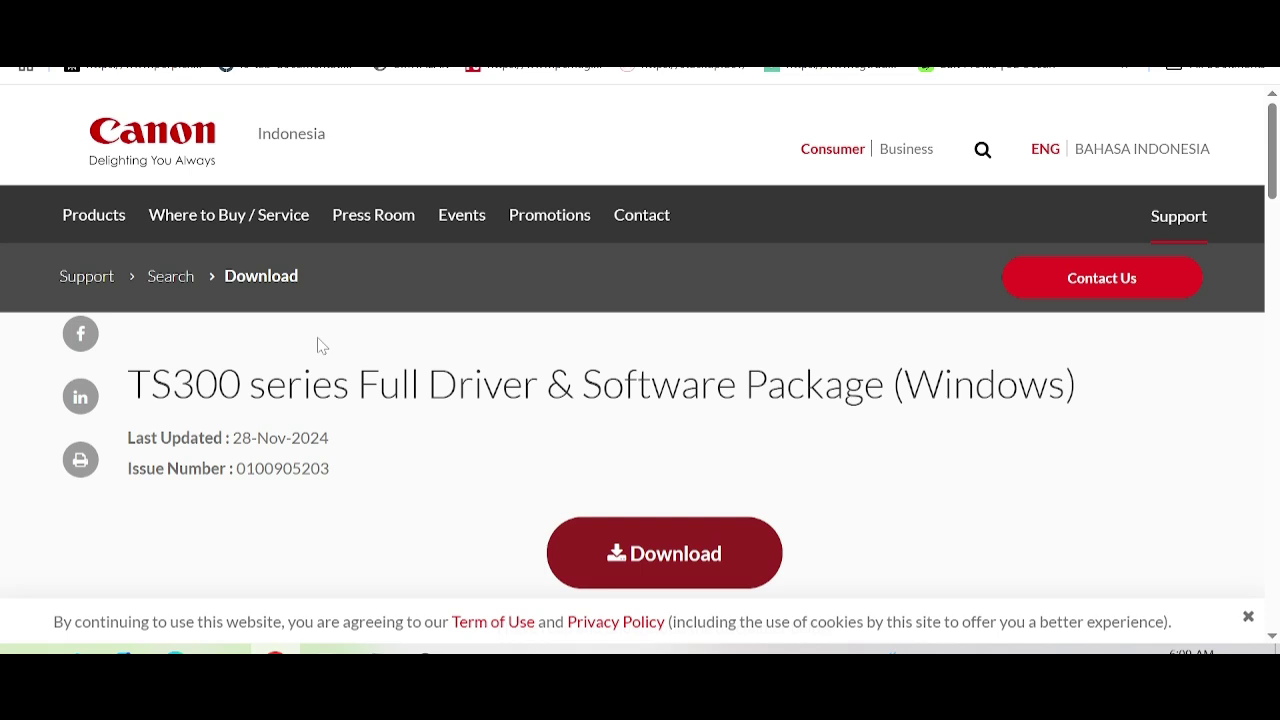
{"action": "scroll", "coordinate": [325, 340], "scroll_direction": "up", "scroll_amount": 3}
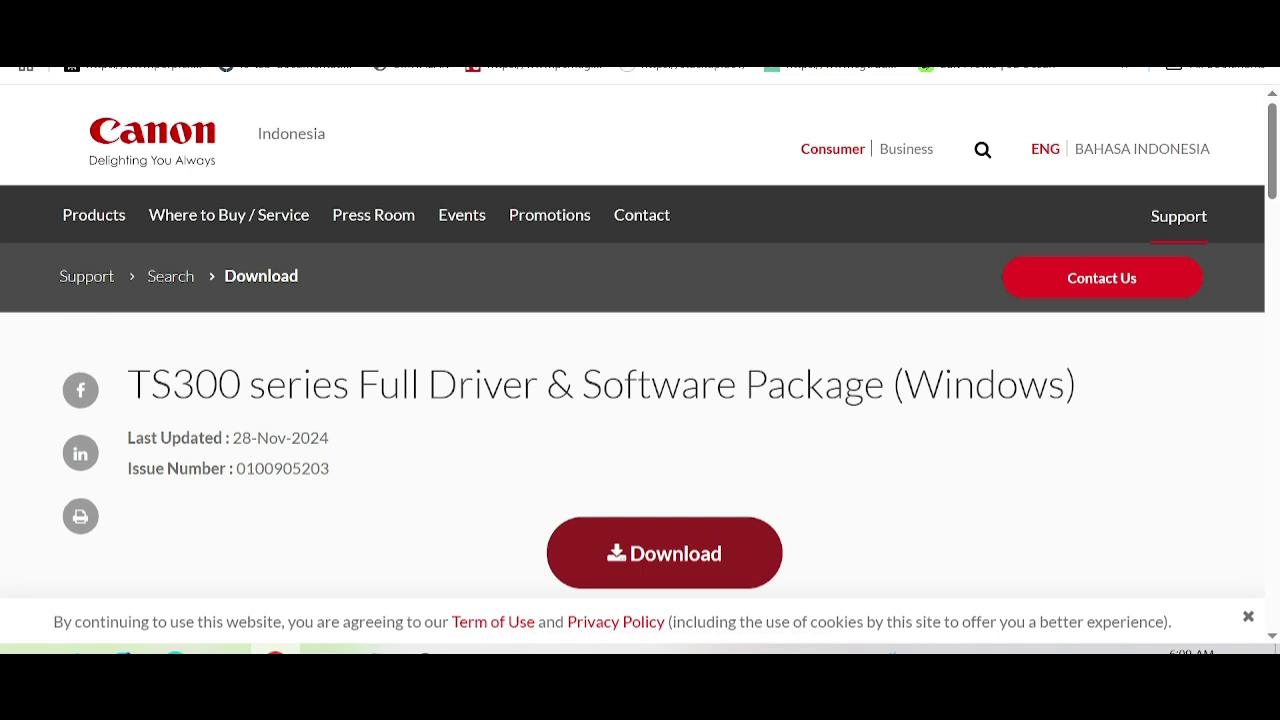